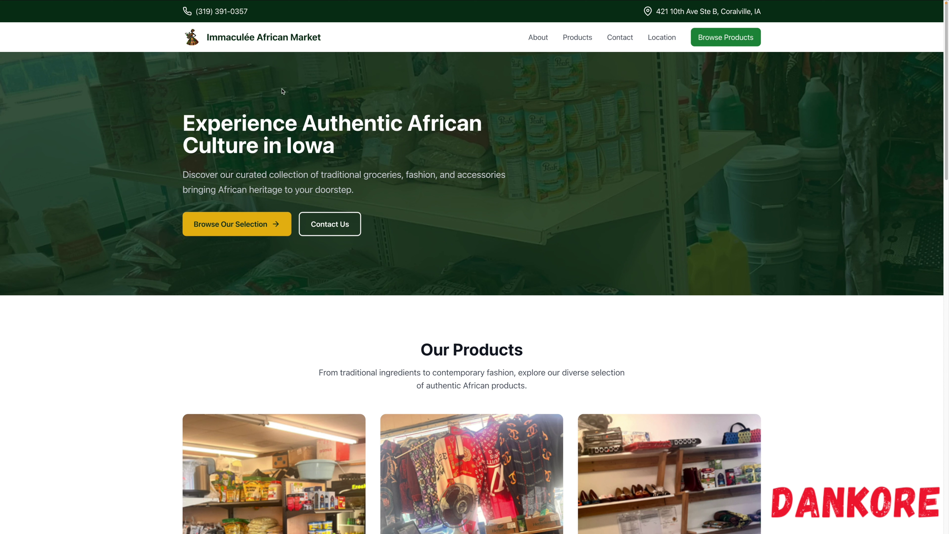
Look over the Immaculée African Market home page and its current web address.
mouse_move(224, 8)
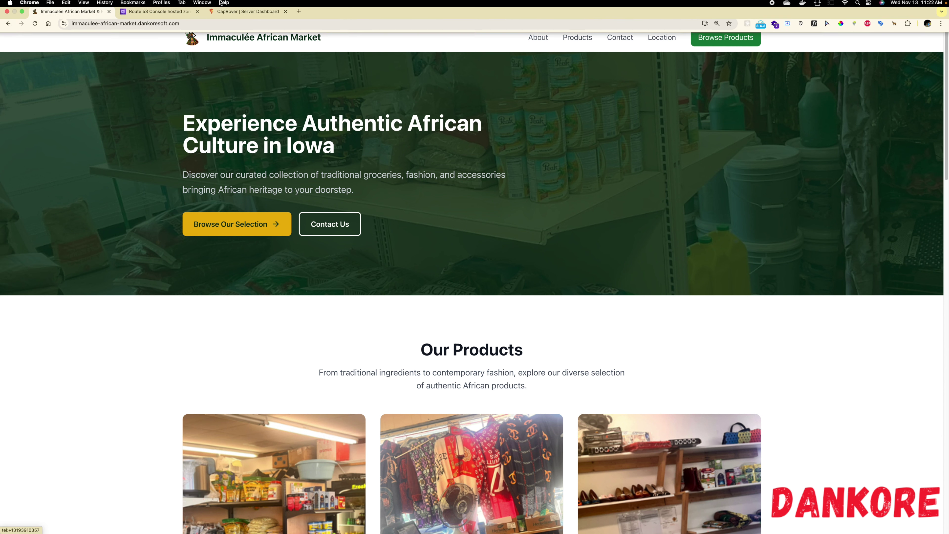
left_click_drag(72, 33, 204, 33)
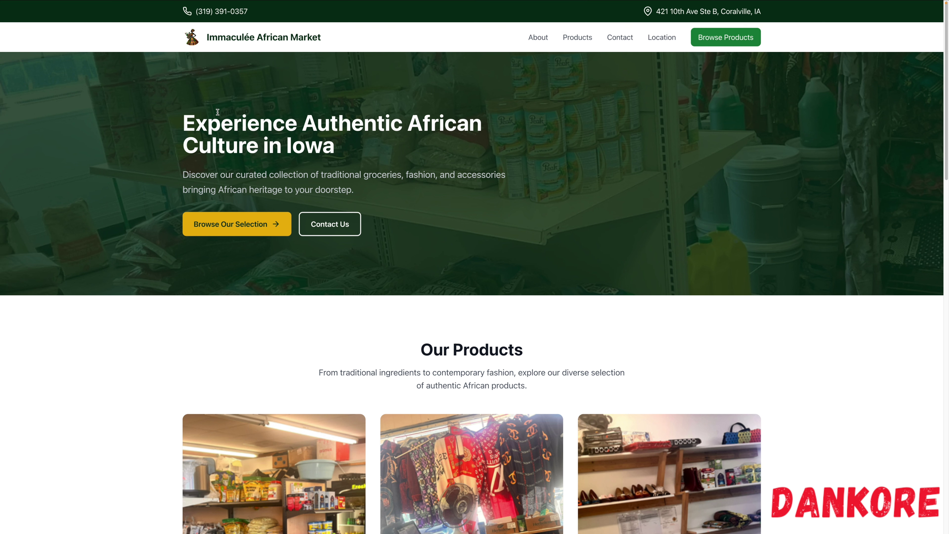
scroll(223, 184, "down", 6)
scroll(223, 185, "up", 3)
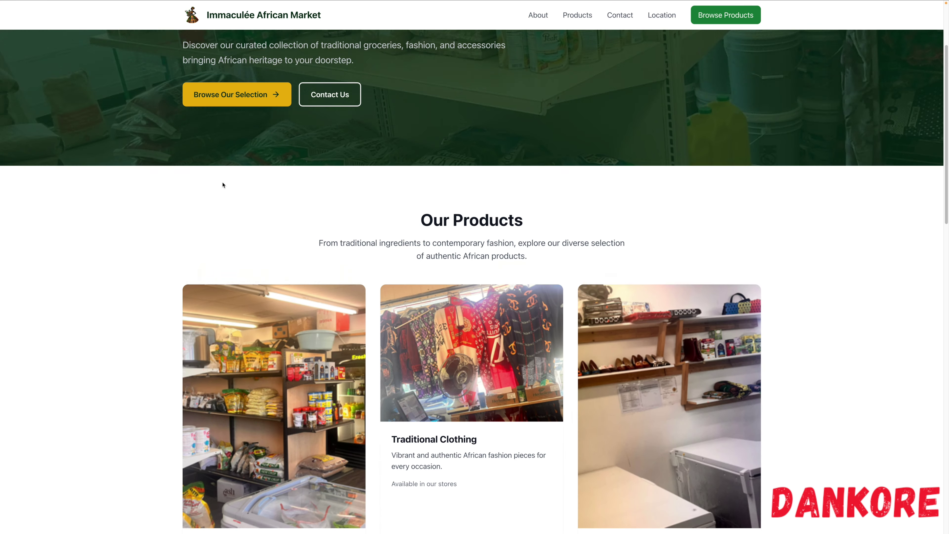
scroll(223, 185, "up", 4)
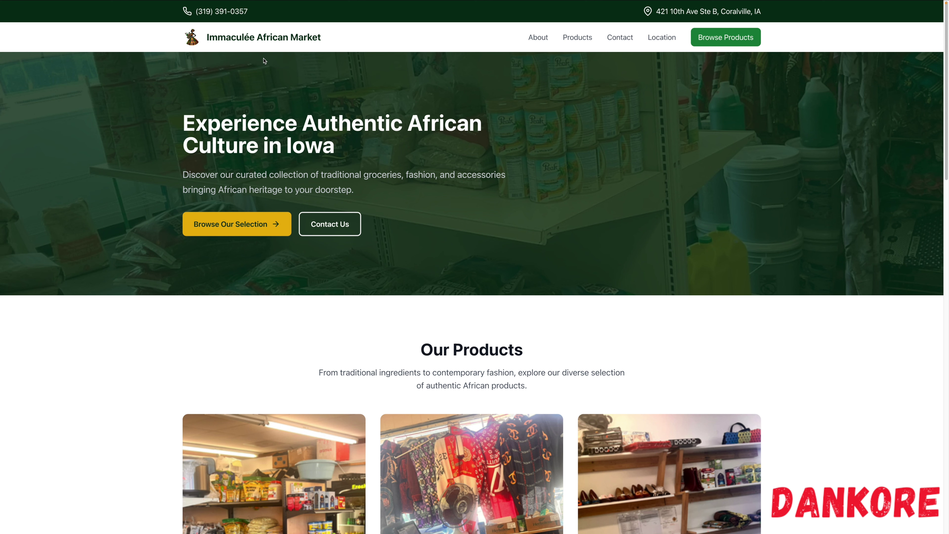
Switch to the Route 53 console and open the hosted zone immaculeeafricanmarket.com.
mouse_move(151, 2)
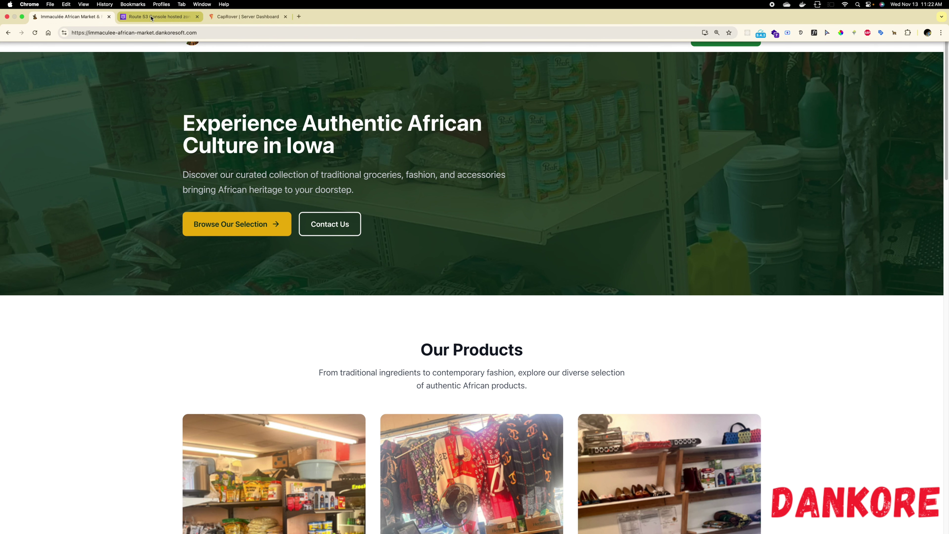
left_click(151, 17)
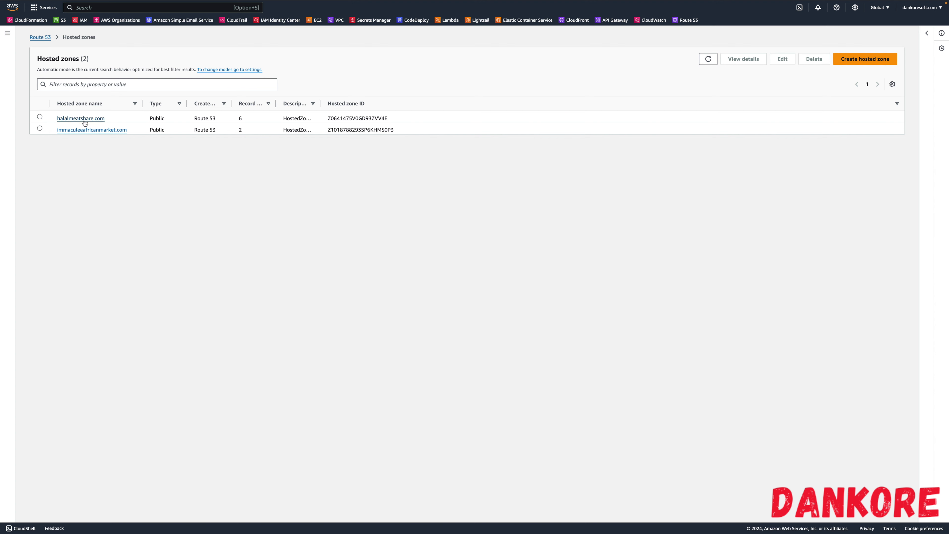
left_click(110, 130)
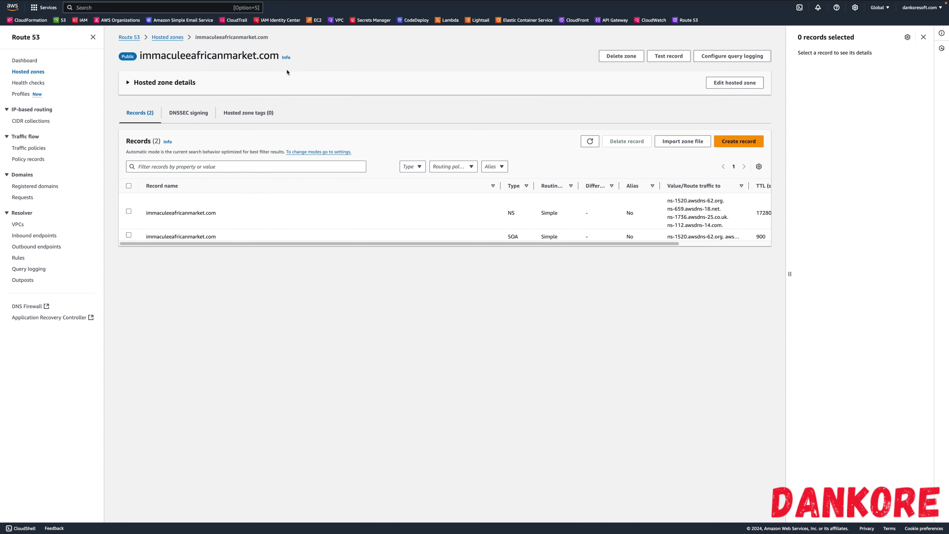
left_click_drag(141, 57, 277, 55)
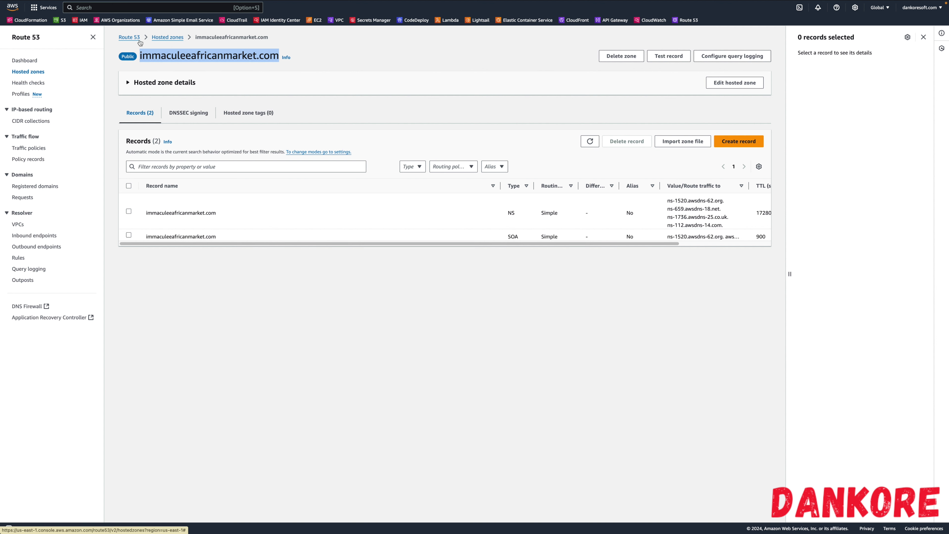
left_click(169, 38)
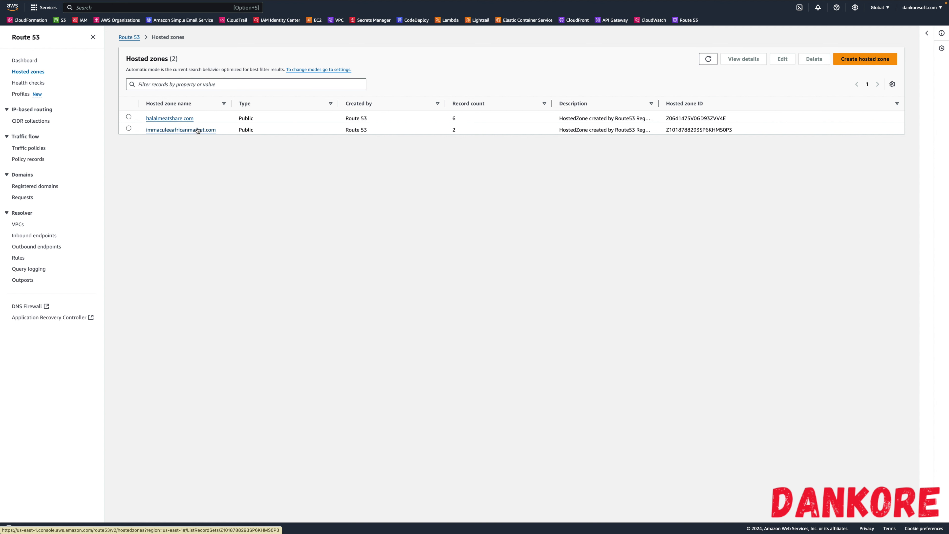
left_click(197, 130)
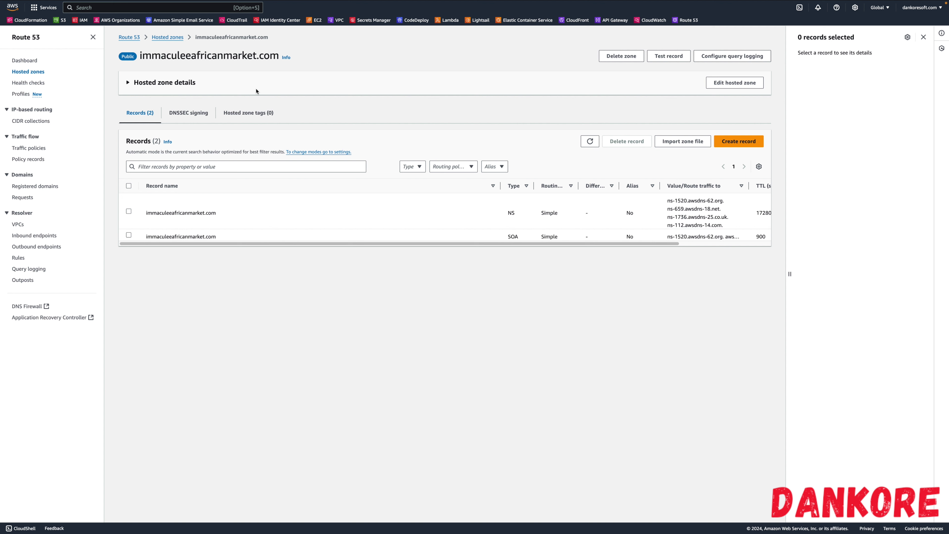
left_click_drag(140, 55, 279, 55)
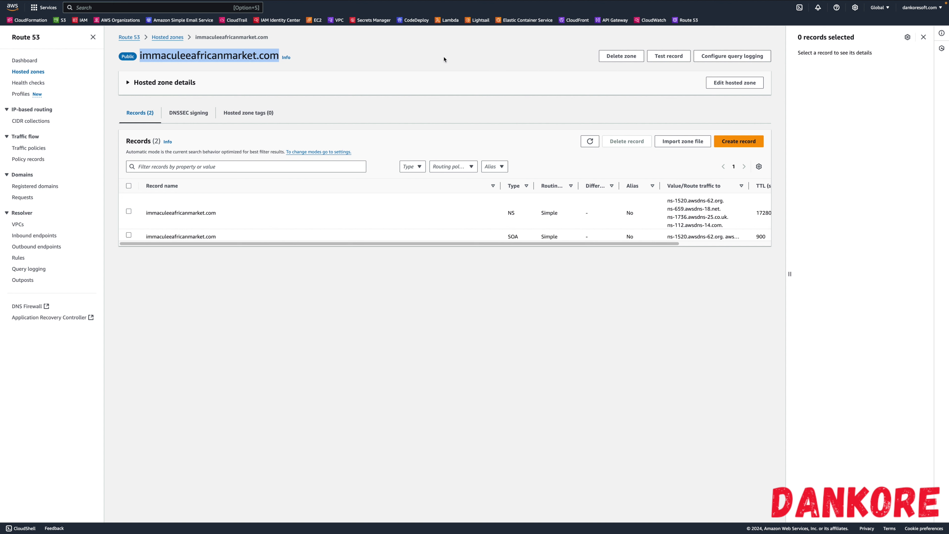
Start a new record for the root domain immaculeeafricanmarket.com, keeping record type A.
left_click(743, 146)
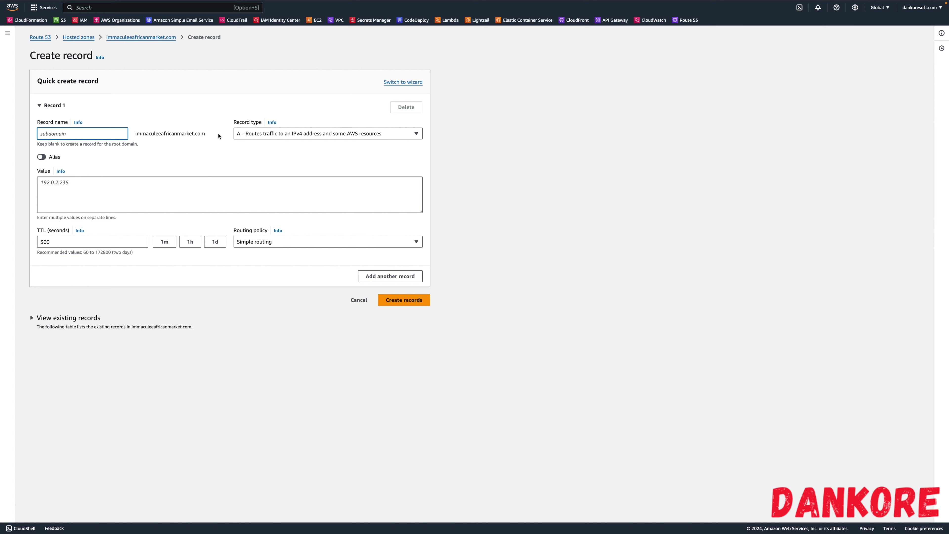
left_click(248, 134)
left_click(247, 133)
left_click(70, 185)
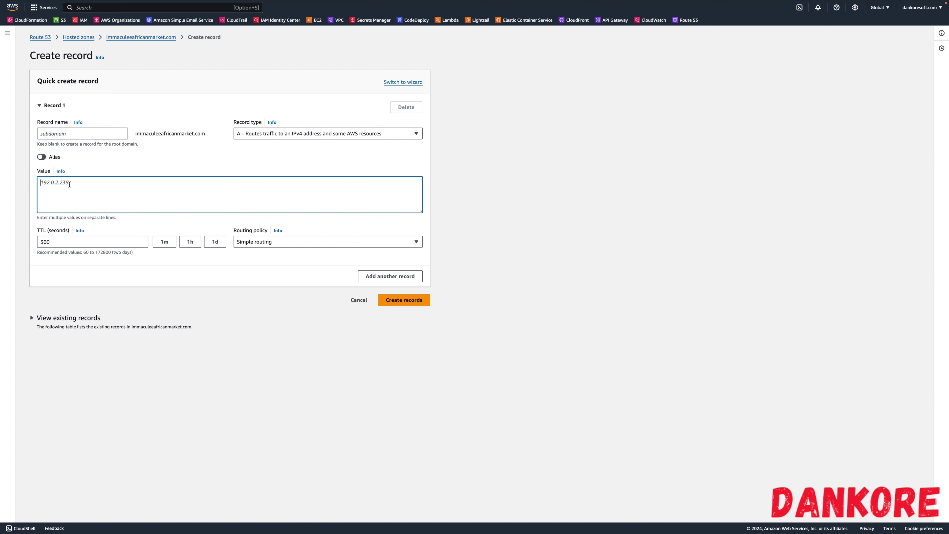
Switch to the CapRover dashboard and log in with the prefilled password.
mouse_move(113, 3)
left_click(210, 19)
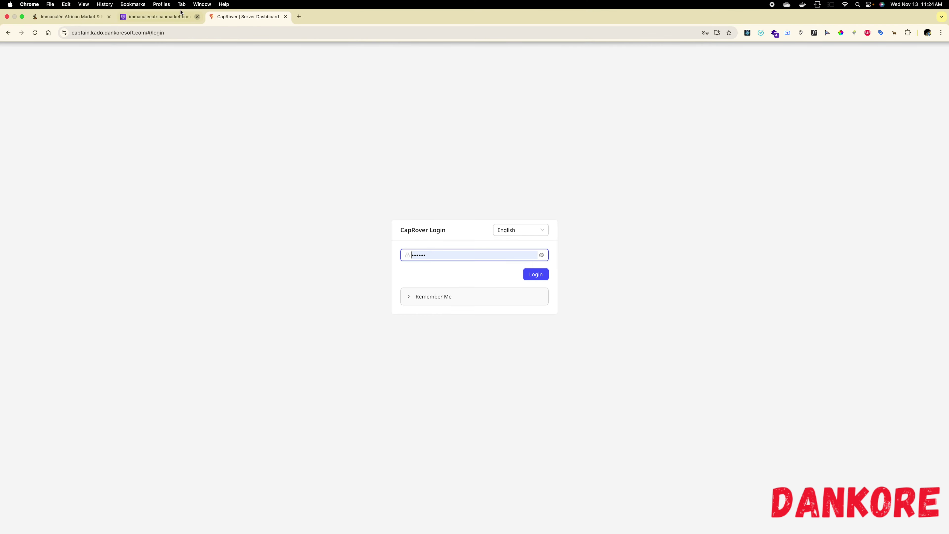
left_click(535, 274)
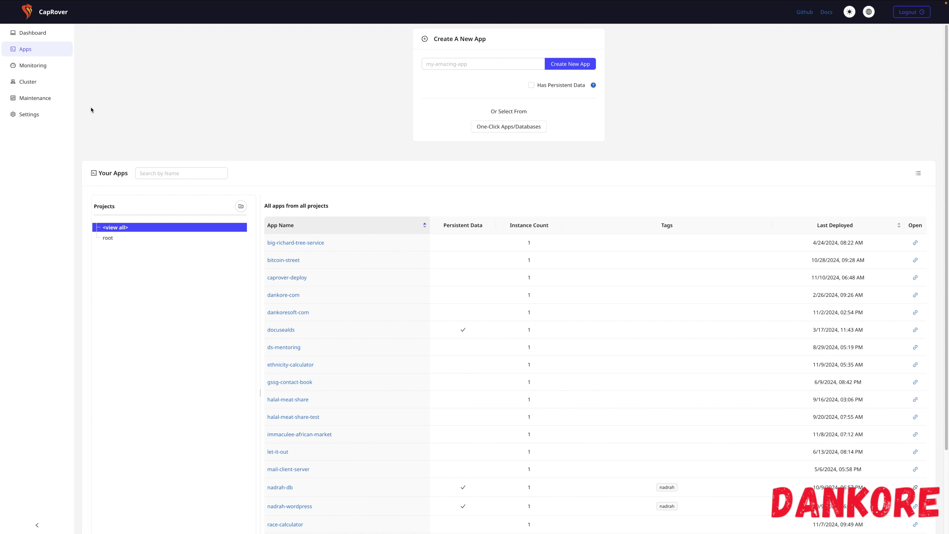
Find the CapRover server's IP address in the current cluster nodes and copy it.
left_click(35, 100)
left_click(36, 113)
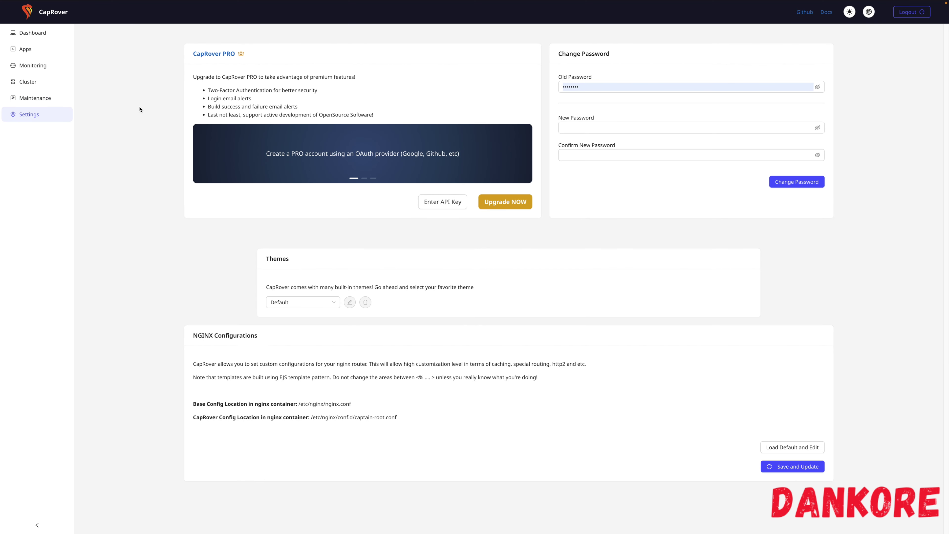
left_click(37, 84)
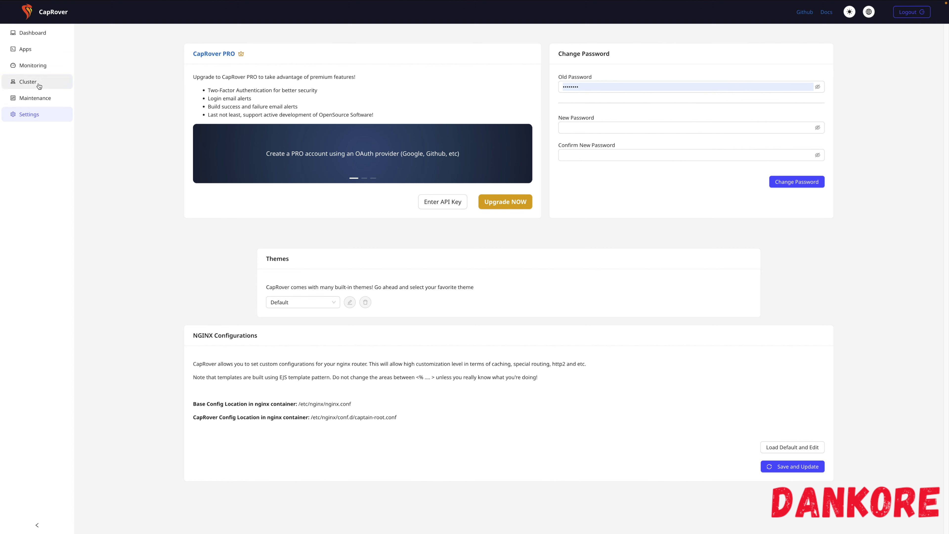
scroll(402, 221, "down", 4)
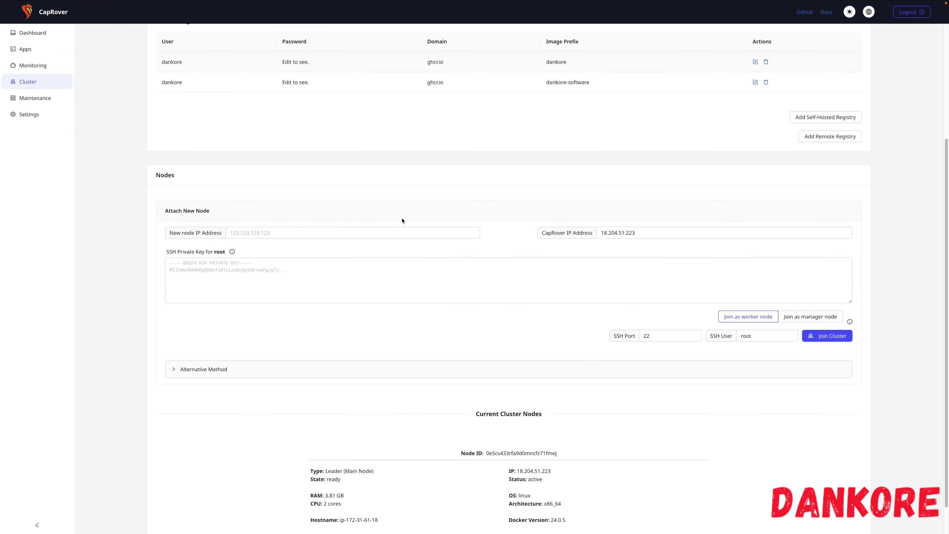
left_click(621, 230)
triple_click(616, 232)
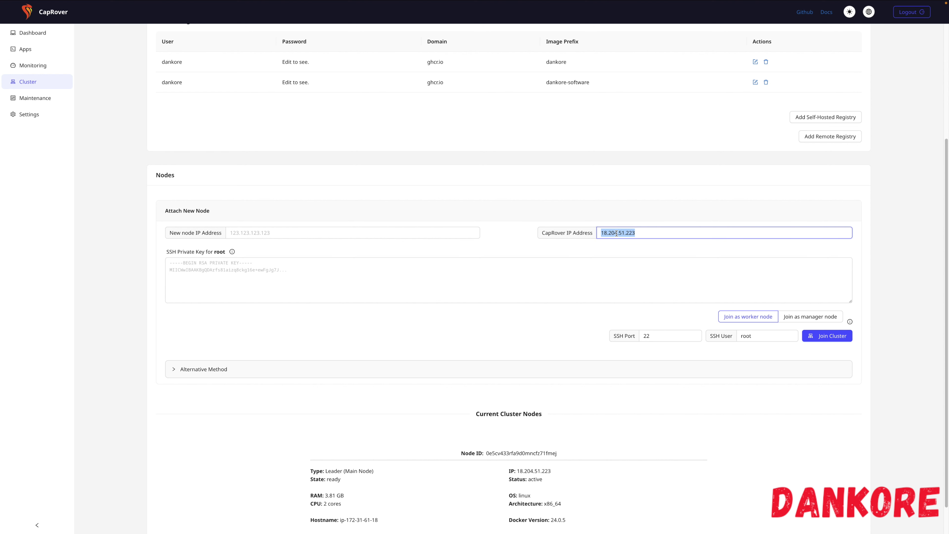
scroll(580, 355, "down", 1)
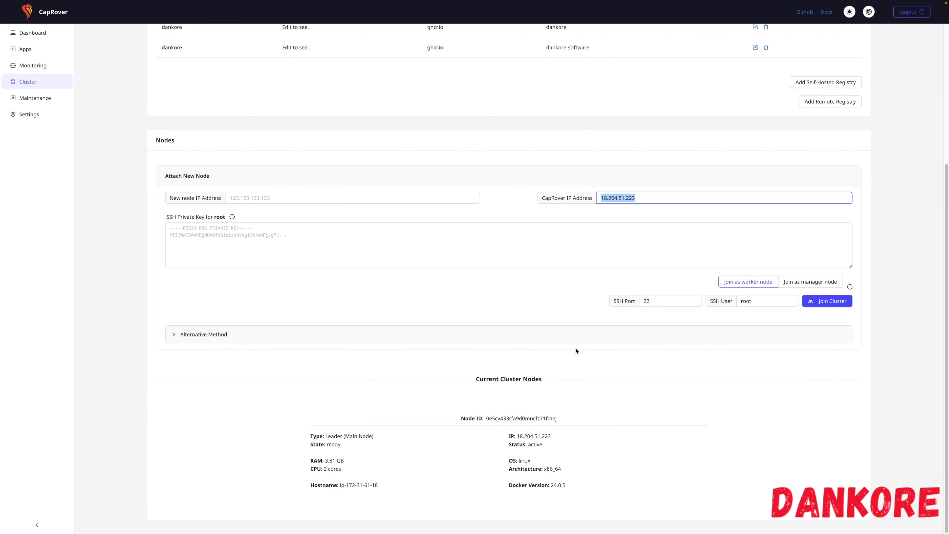
left_click_drag(517, 436, 560, 436)
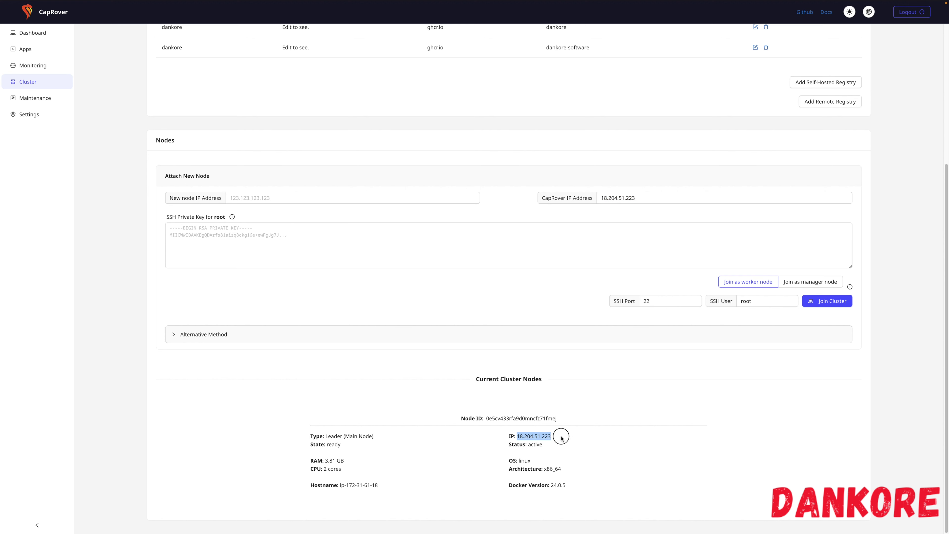
right_click(533, 437)
left_click(546, 445)
Back in Route 53, set the A record's value to 18.204.51.223, keep the 300-second TTL, and create the record.
mouse_move(183, 2)
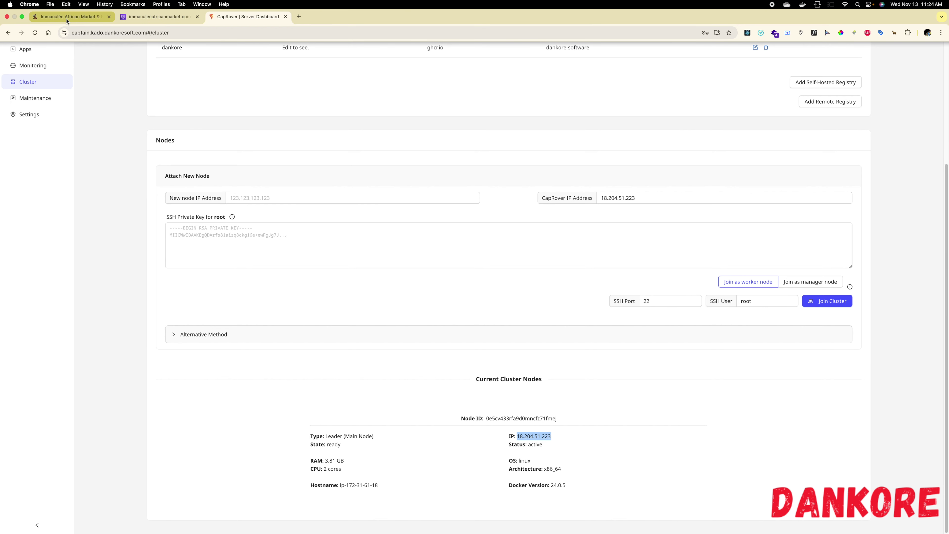
left_click(156, 17)
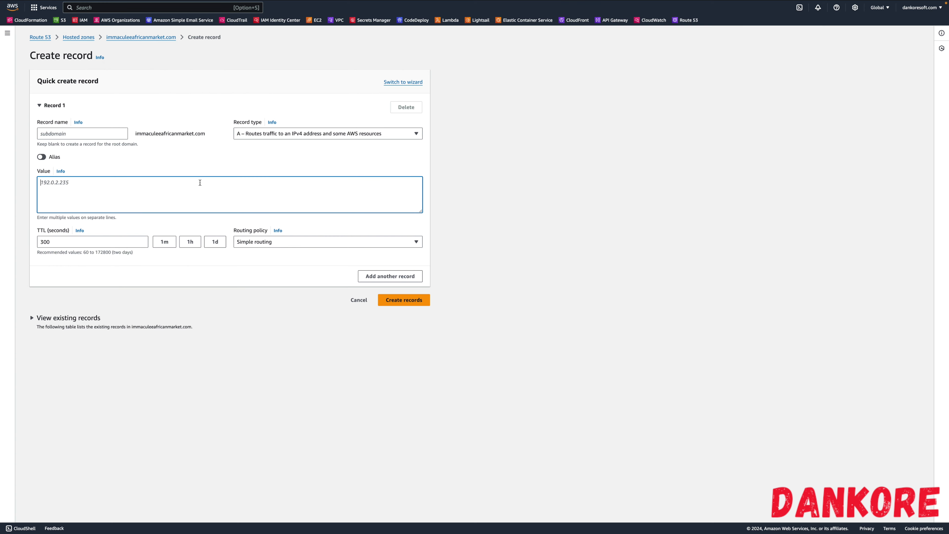
key("super+v")
left_click_drag(91, 183, 42, 181)
double_click(51, 241)
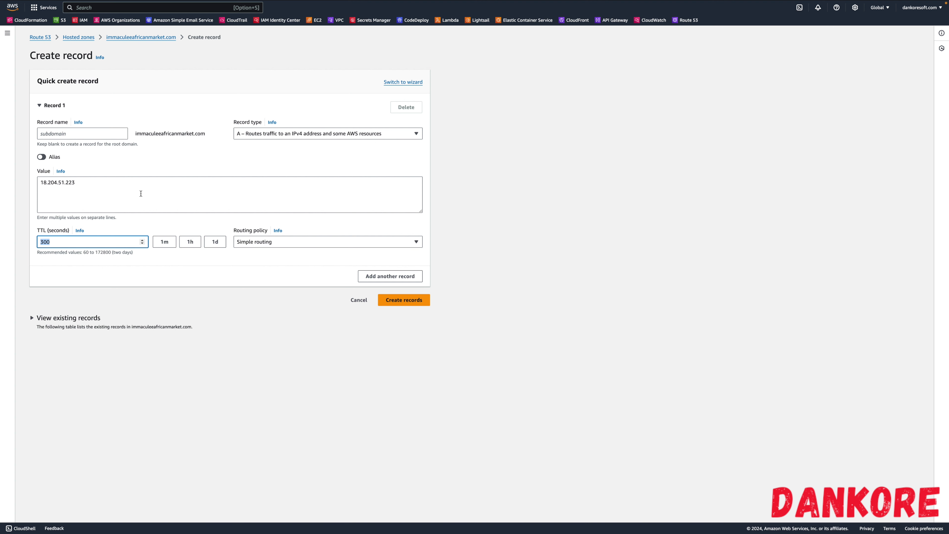
left_click_drag(85, 182, 28, 183)
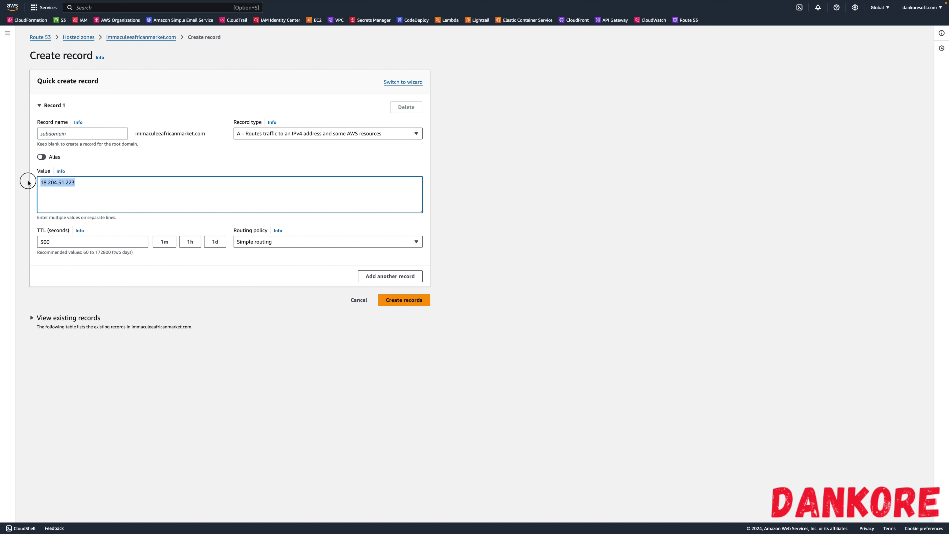
left_click(411, 305)
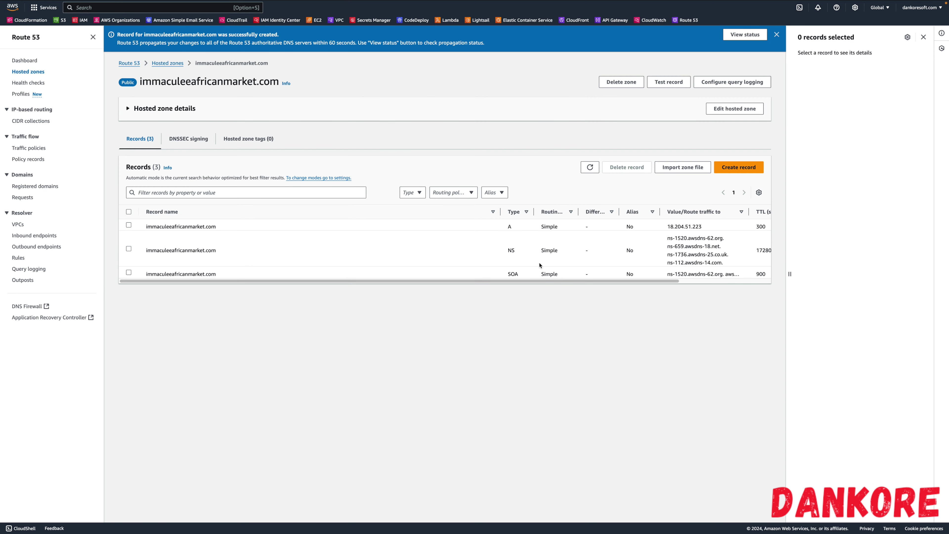
Check the root domain's new A record and the address it routes traffic to.
left_click_drag(148, 224, 710, 229)
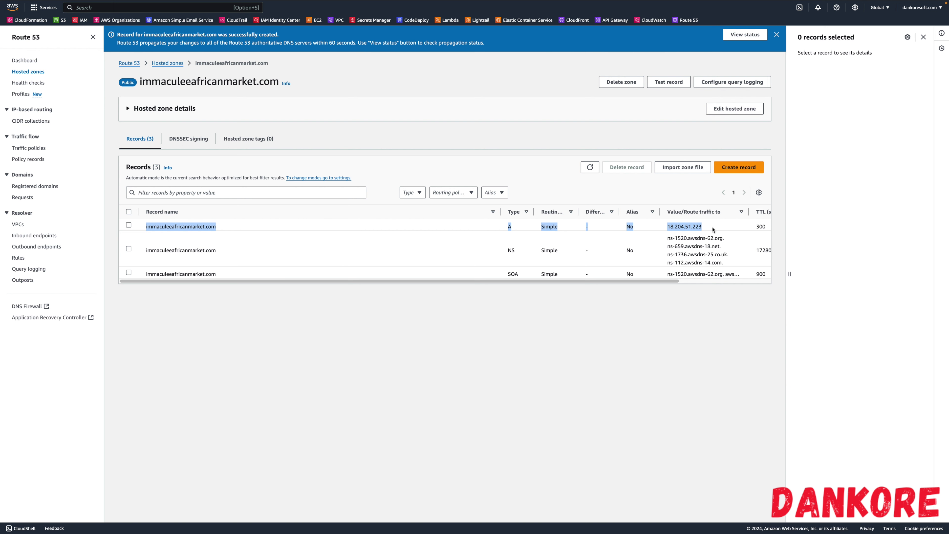
left_click(711, 228)
left_click_drag(657, 281, 635, 280)
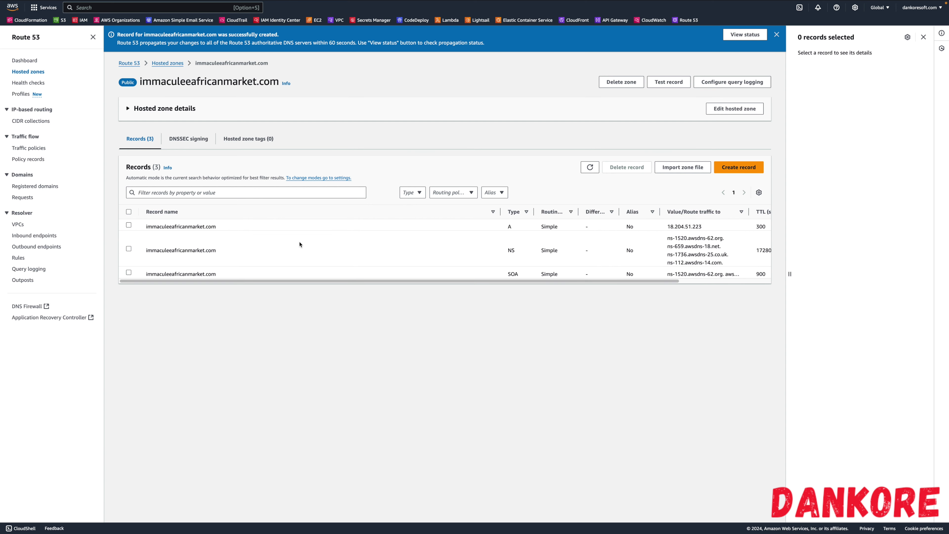
double_click(683, 227)
Return to CapRover, filter the apps by "imm", and open the immaculee-african-market app.
mouse_move(221, 2)
left_click(223, 17)
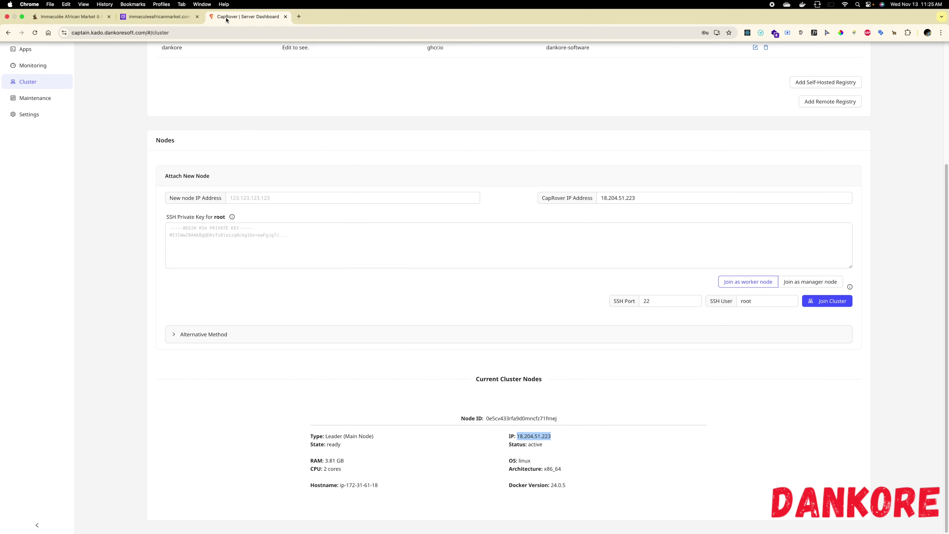
scroll(222, 123, "up", 2)
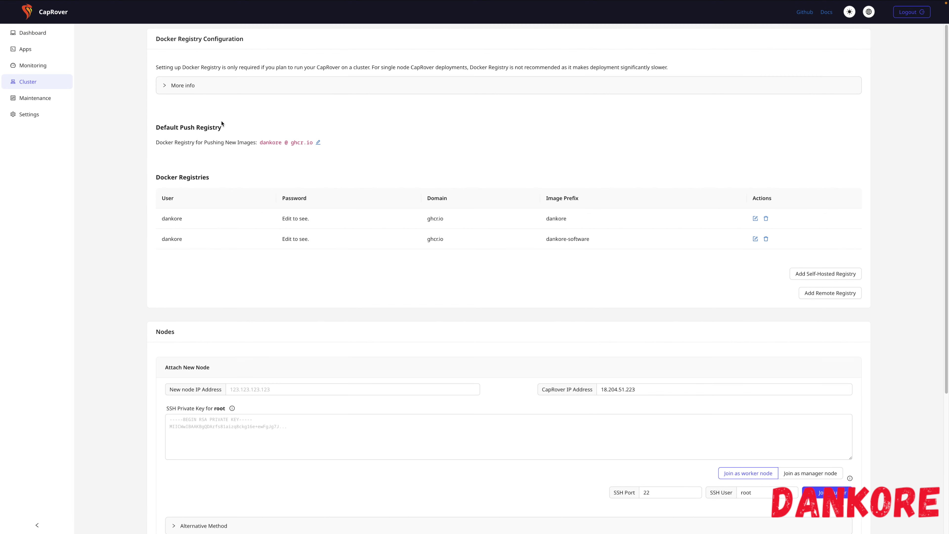
left_click(44, 49)
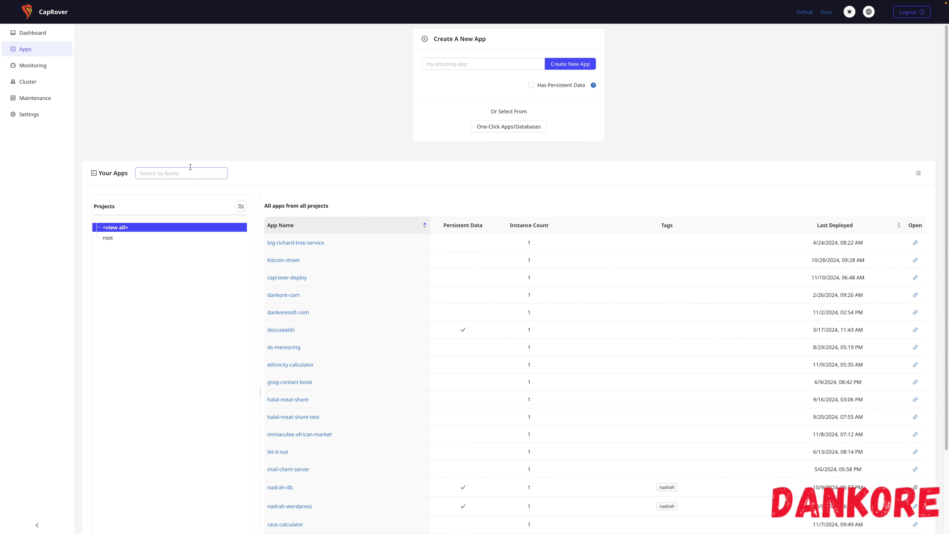
left_click(185, 172)
type("imm")
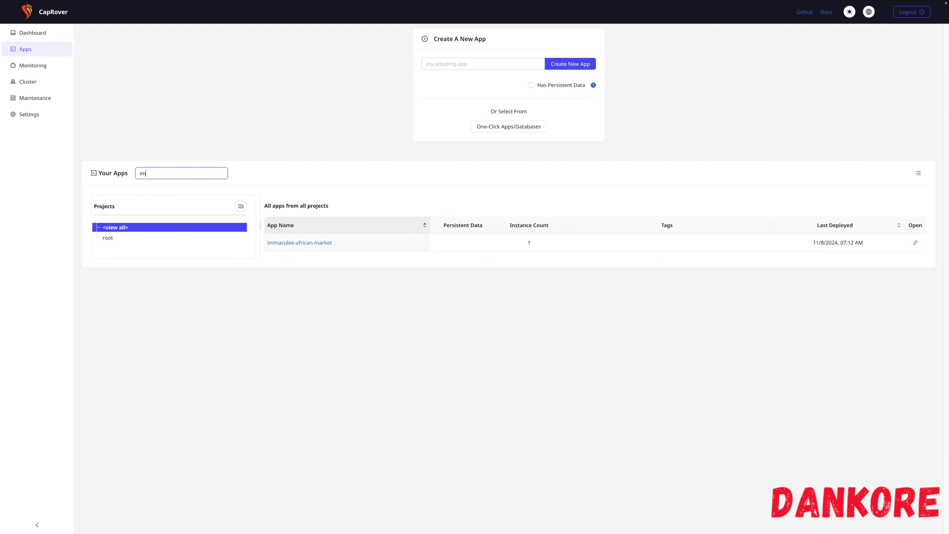
left_click(312, 243)
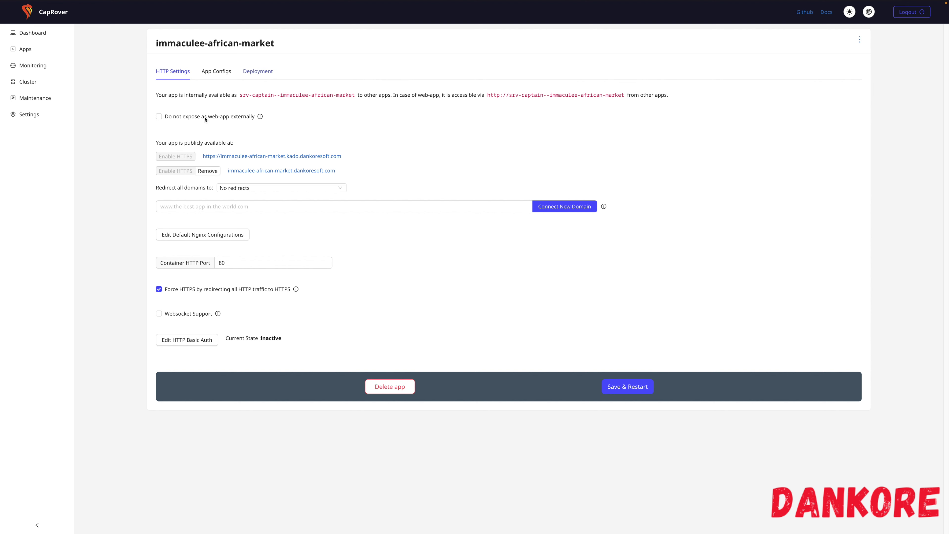
Connect the new domain immaculeeafricanmarket.com to the immaculee-african-market app.
left_click(217, 203)
type("immaculeeafrican")
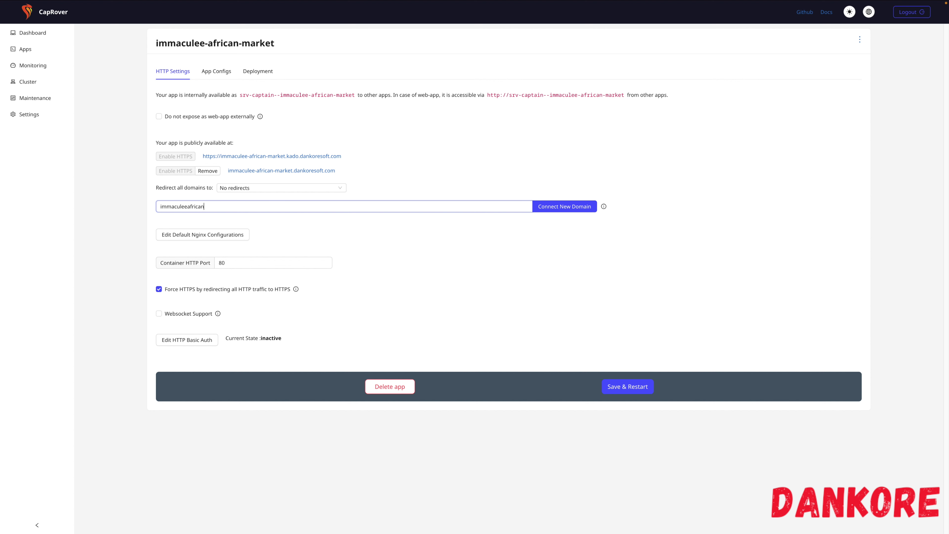
type("market.com")
left_click(560, 208)
Switch to Route 53, check the propagation status of the new A record, and return to the immaculeeafricanmarket.com hosted zone.
mouse_move(186, 3)
left_click(155, 17)
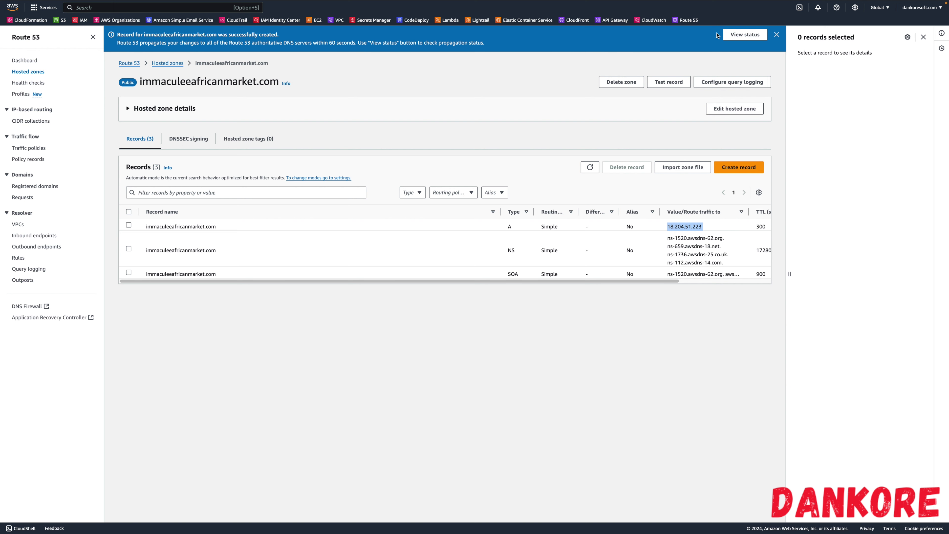
left_click(739, 34)
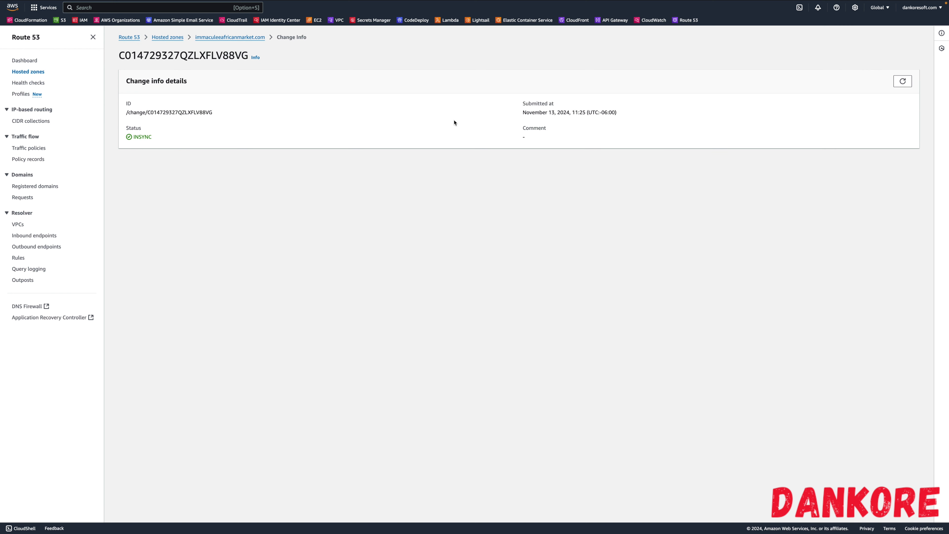
left_click_drag(131, 137, 164, 137)
left_click(219, 37)
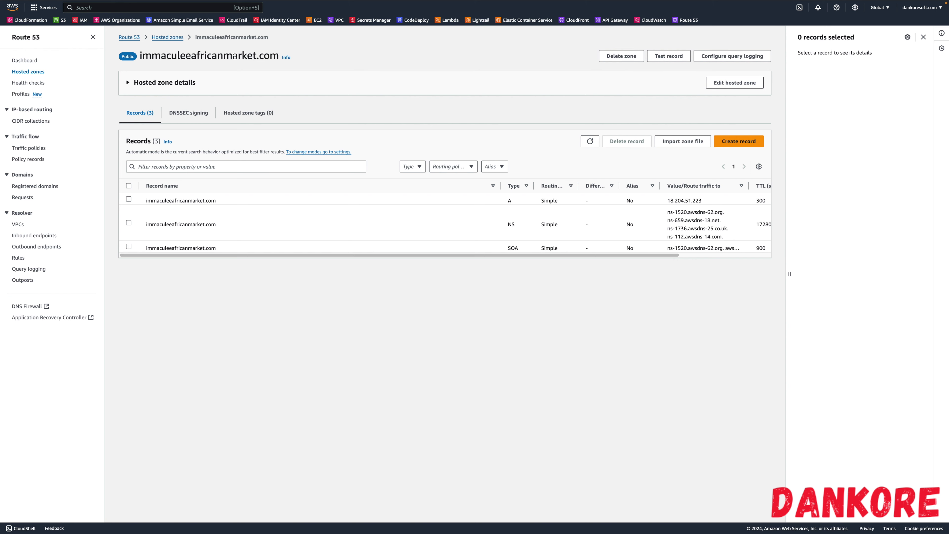
Copy the domain name immaculeeafricanmarket.com from the hosted zone's heading.
key("super+plus")
key("super+plus")
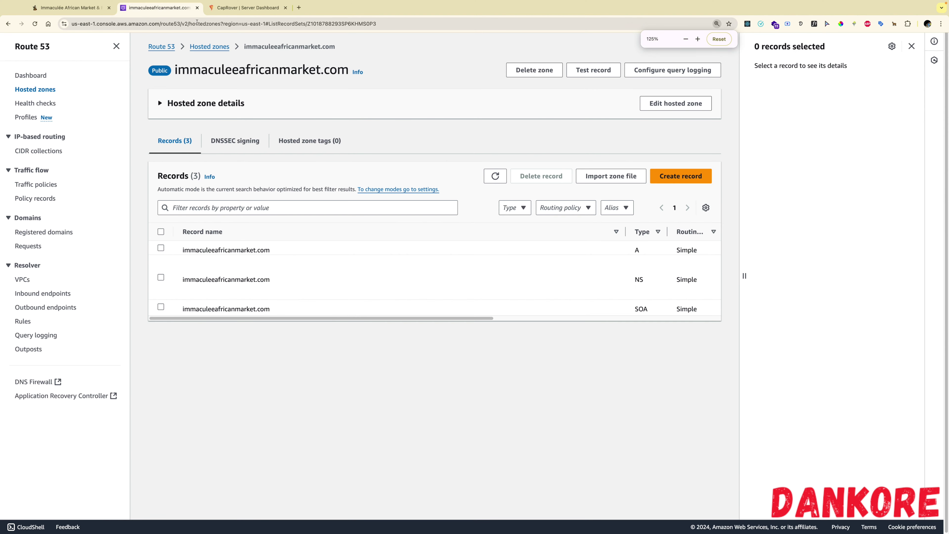
left_click_drag(175, 70, 349, 69)
right_click(243, 70)
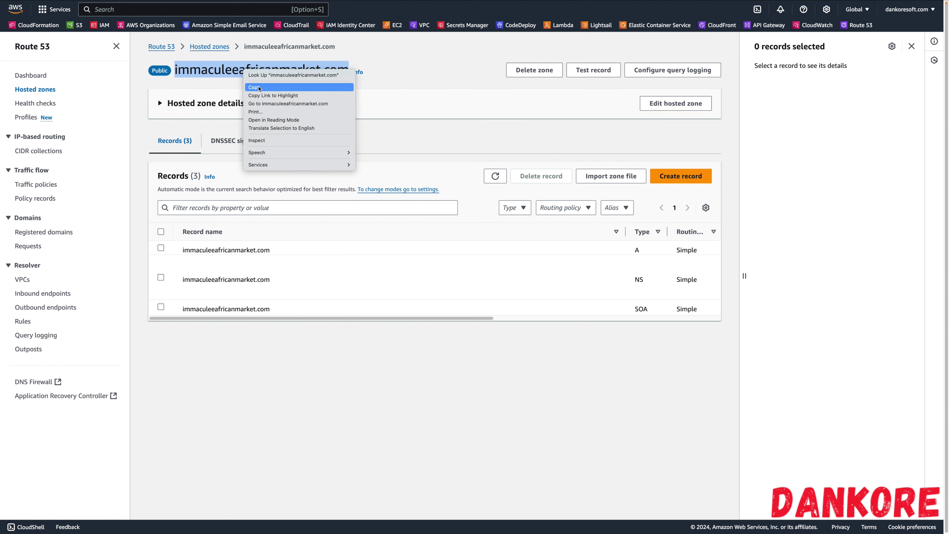
left_click(259, 88)
Return to CapRover, replace the new domain entry with the copied name, and try to connect it to the app.
left_click(248, 14)
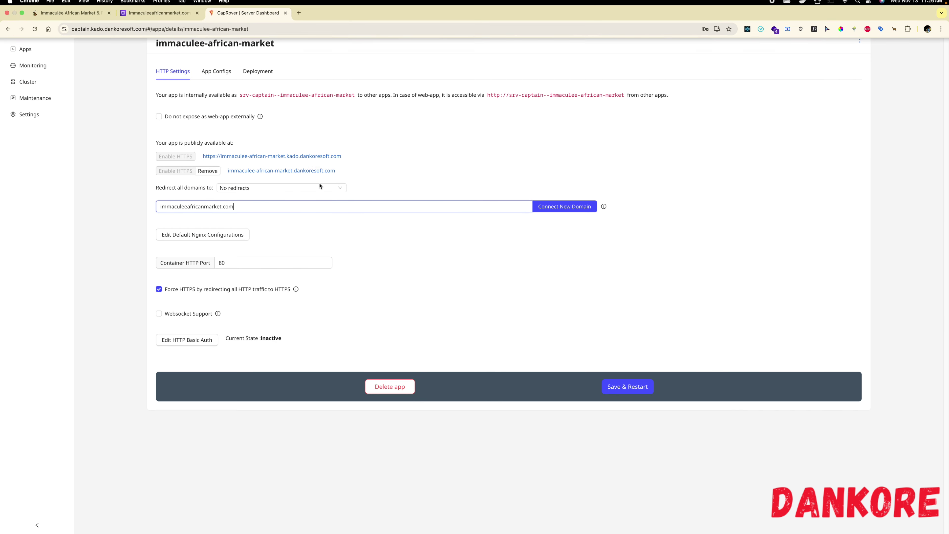
double_click(226, 205)
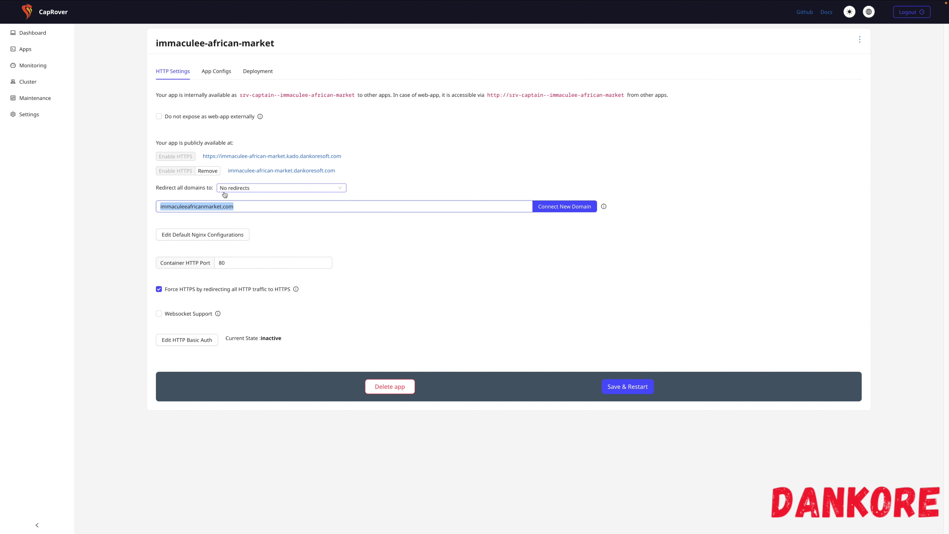
key("ctrl+v")
left_click(590, 208)
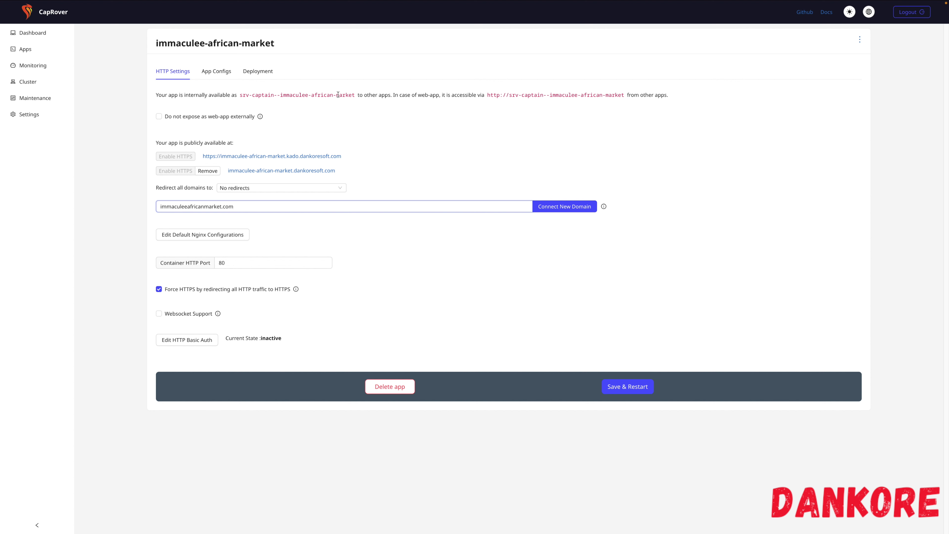
Go back to Route 53 and check the A record's name and the IP address it routes traffic to.
left_click(176, 17)
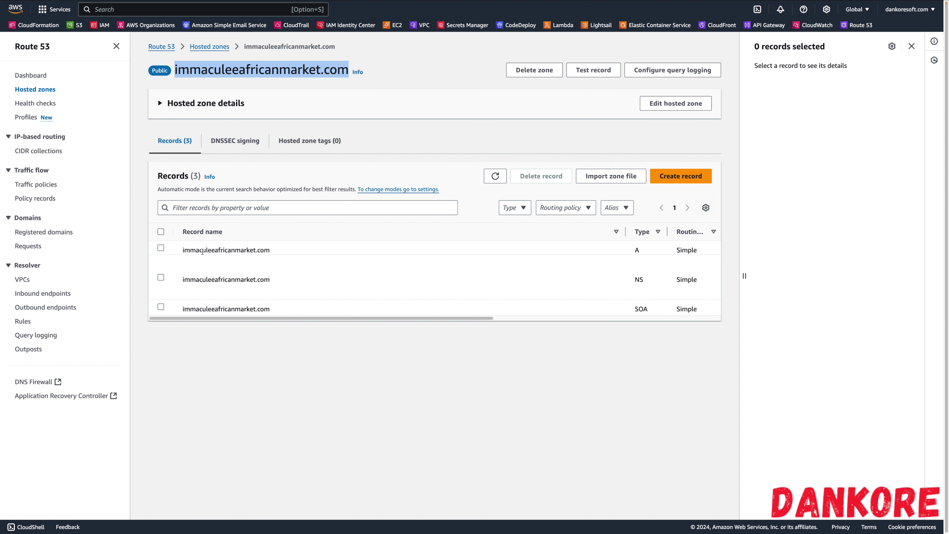
left_click_drag(183, 249, 256, 250)
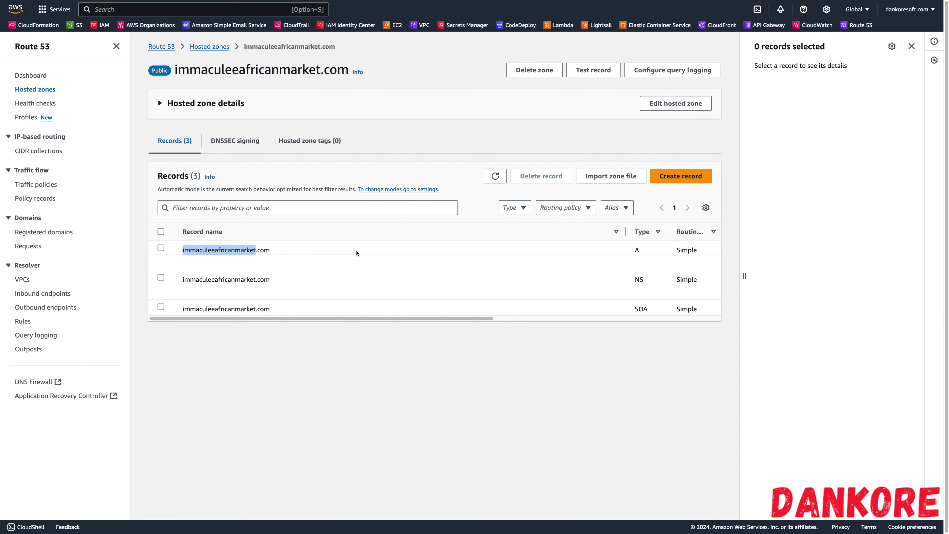
left_click_drag(239, 314, 484, 319)
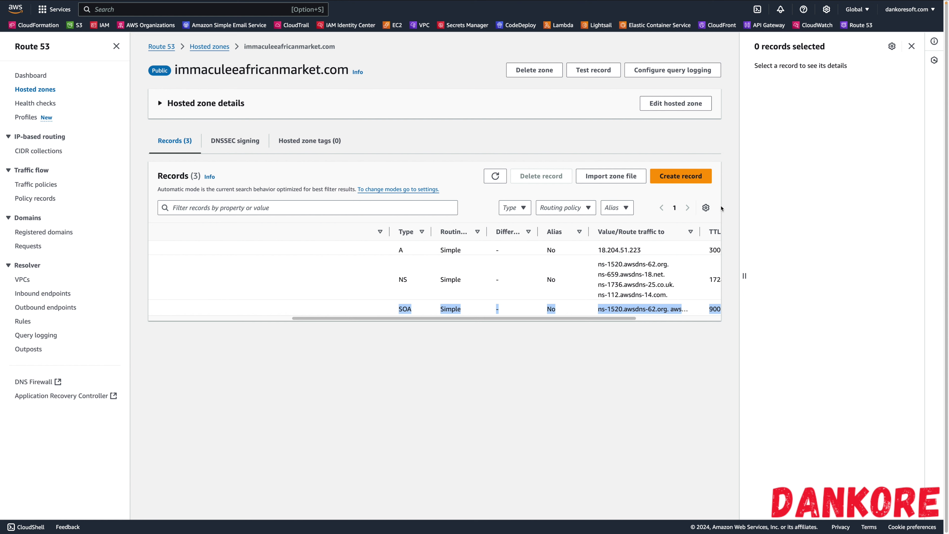
left_click_drag(597, 250, 662, 248)
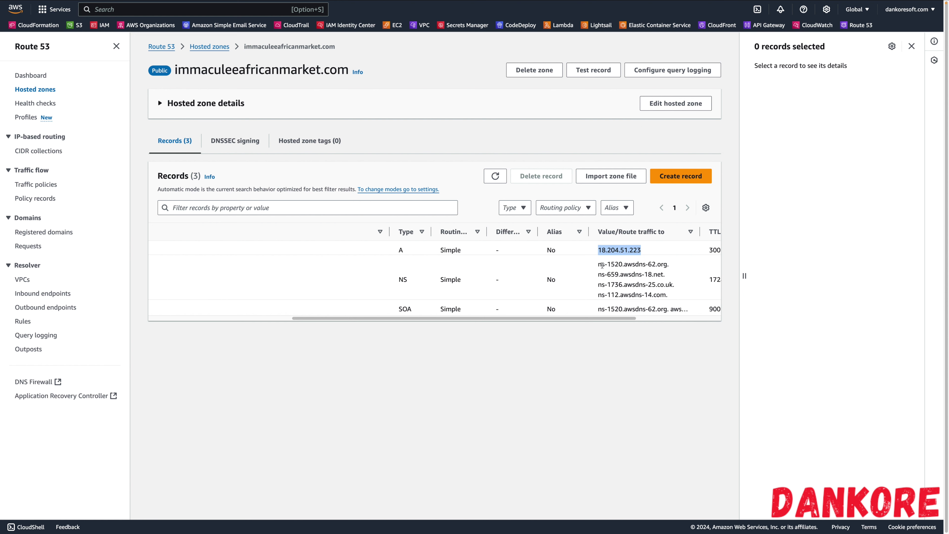
mouse_move(552, 319)
left_mouse_down()
mouse_move(653, 309)
mouse_move(583, 309)
mouse_move(491, 204)
left_mouse_up()
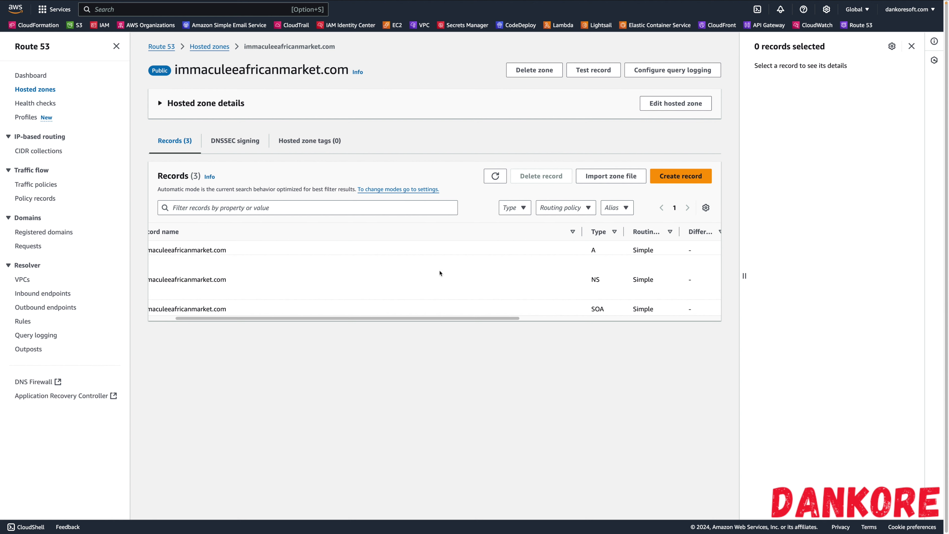
left_click_drag(366, 317, 292, 308)
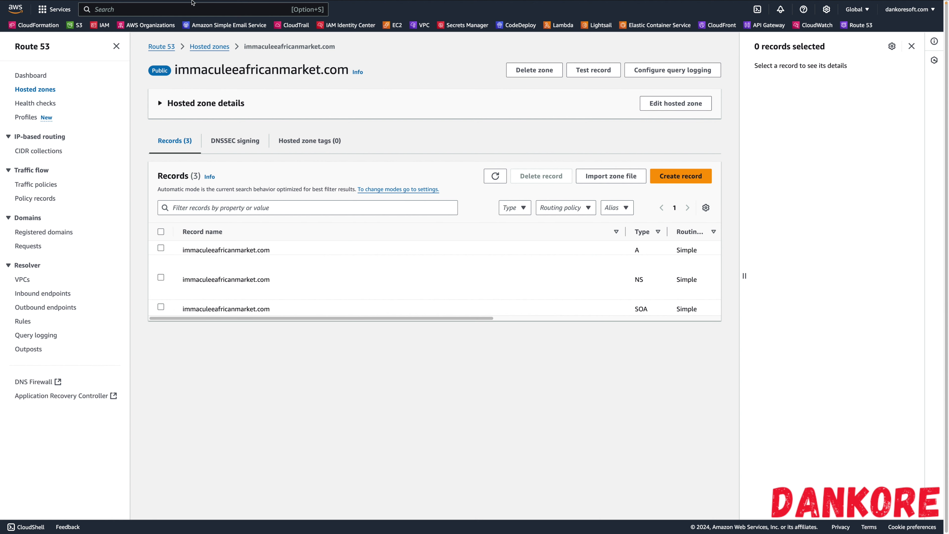
Return to CapRover, connect immaculeeafricanmarket.com to the app, and enable HTTPS for that domain.
left_click(225, 16)
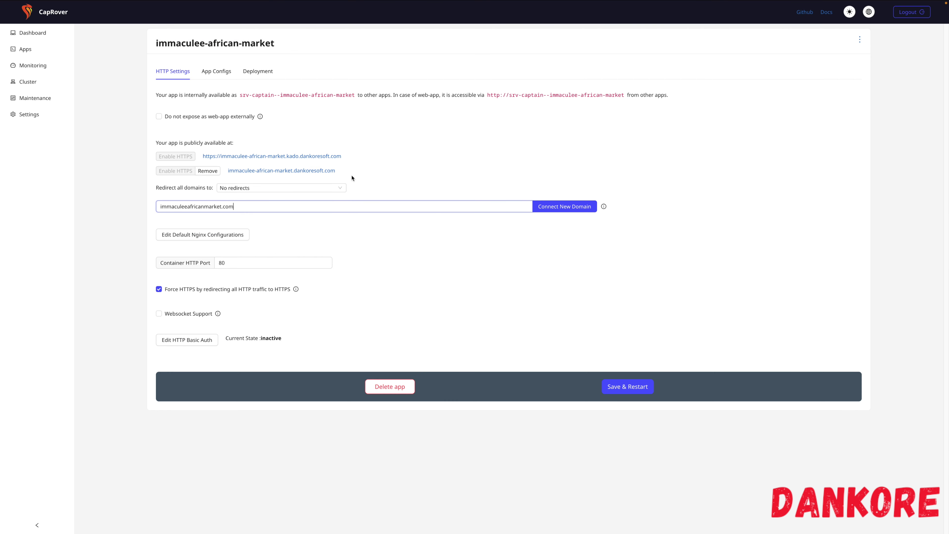
left_click(562, 206)
left_click(542, 207)
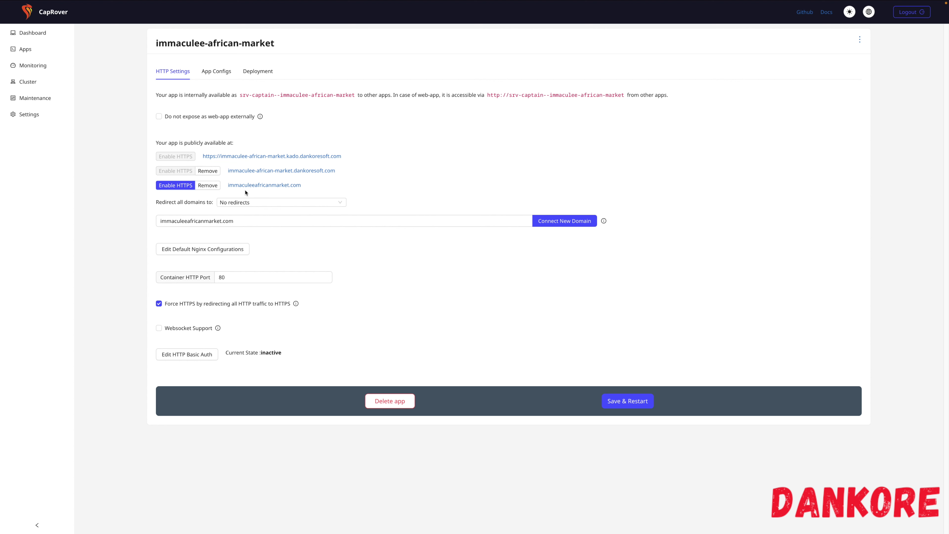
left_click(182, 186)
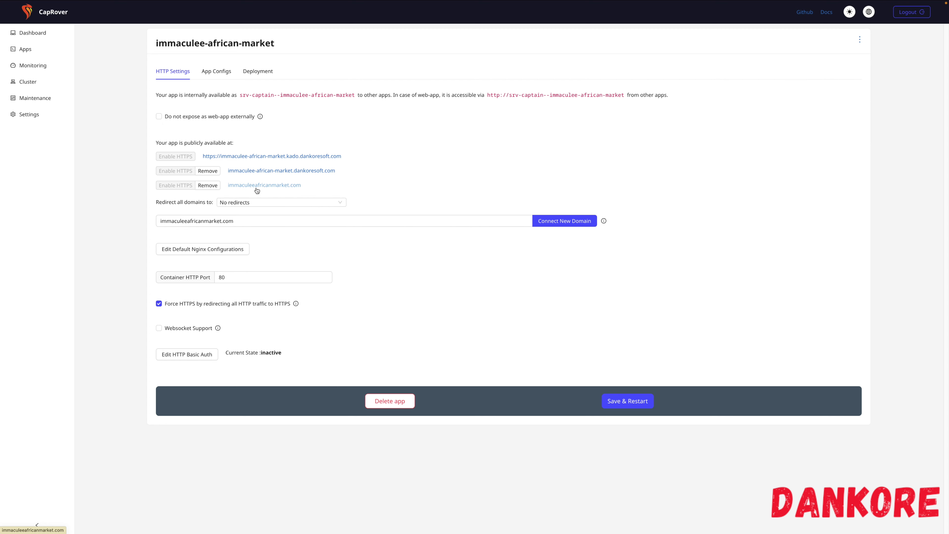
Open immaculeeafricanmarket.com from the app's public domains and look through the live site down to its footer.
left_click(290, 187)
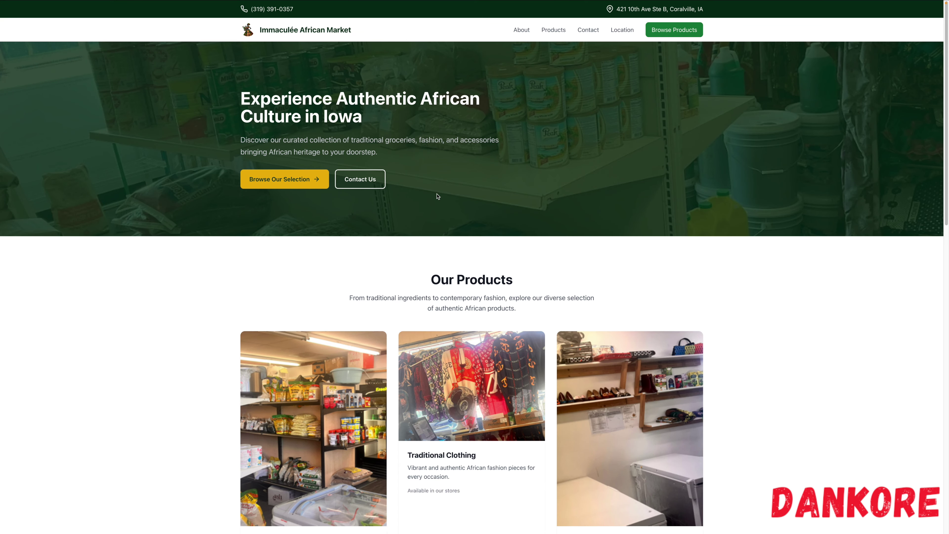
scroll(439, 174, "down", 5)
scroll(440, 175, "down", 10)
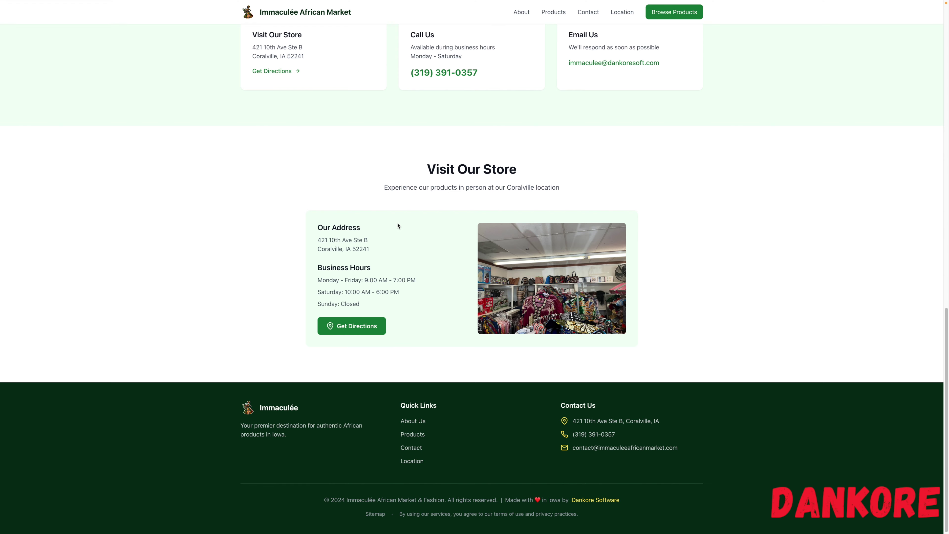
scroll(398, 226, "up", 3)
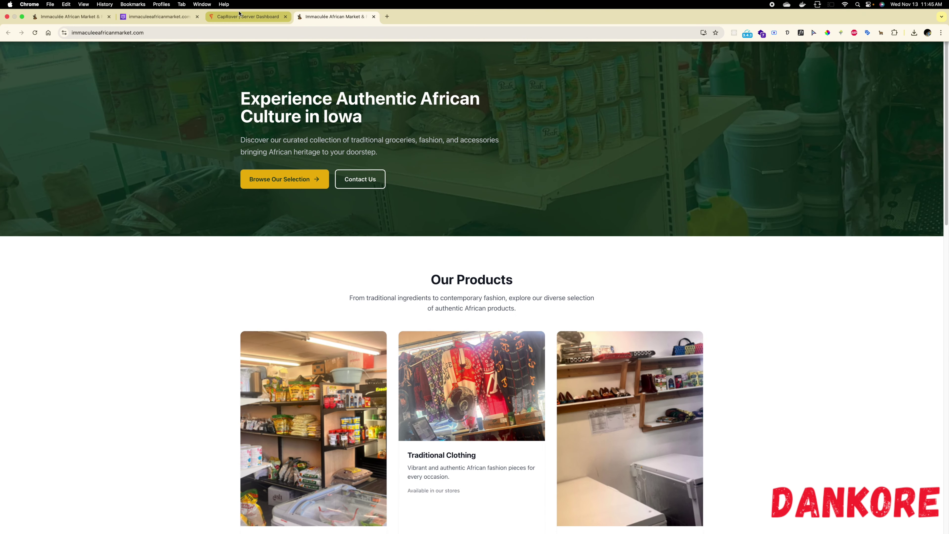
Back in CapRover, redirect all domains to immaculeeafricanmarket.com, and save and restart the app.
left_click(248, 15)
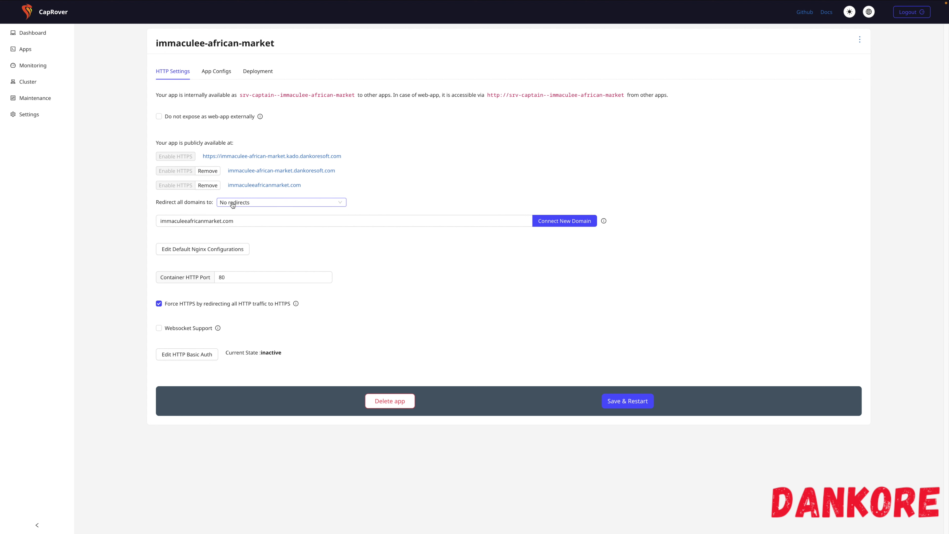
left_click(268, 204)
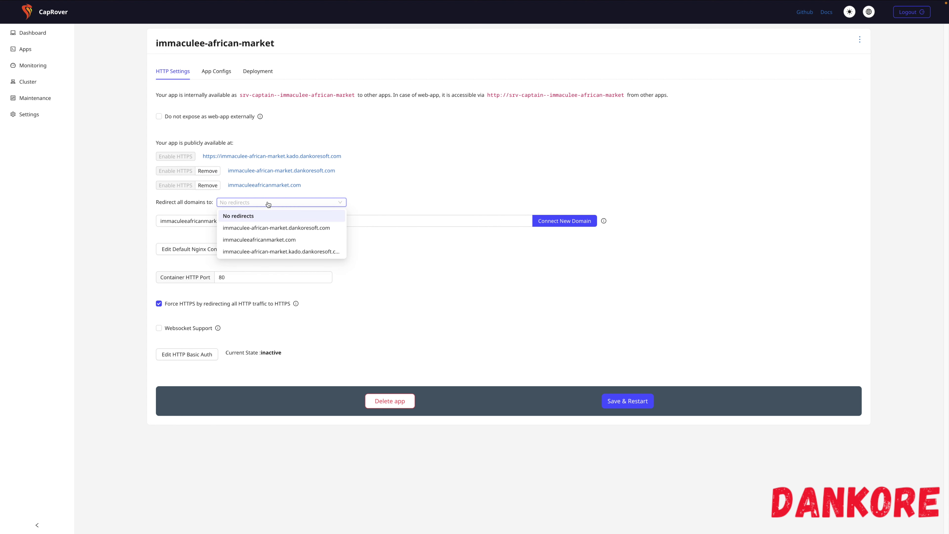
left_click(270, 241)
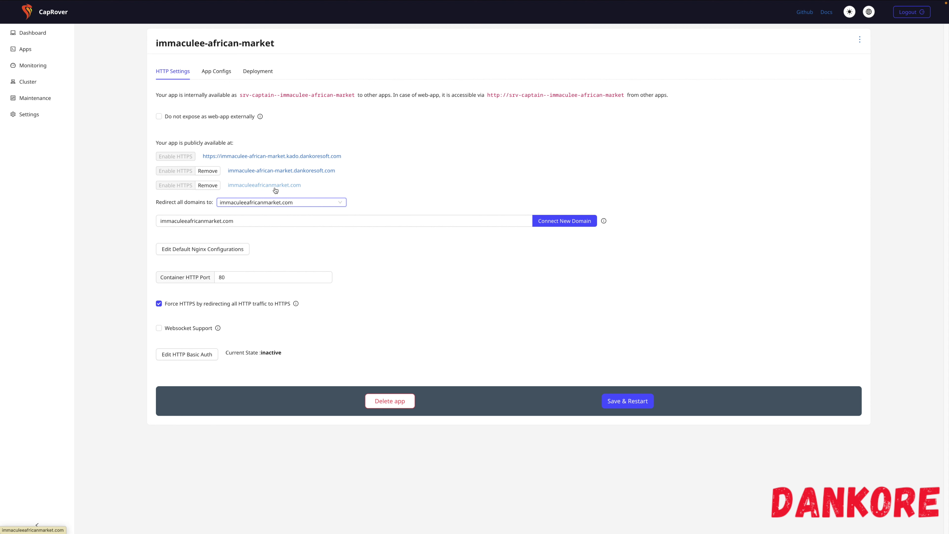
left_click(269, 204)
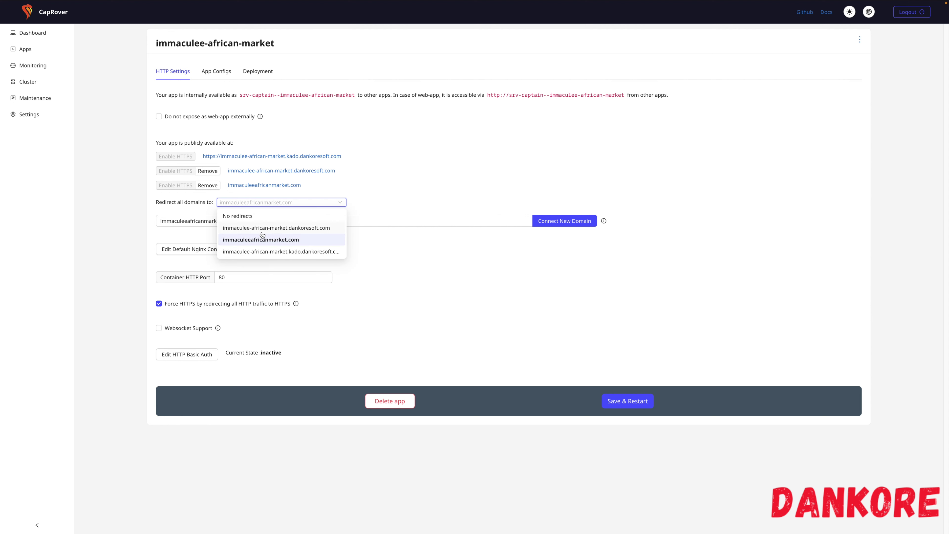
left_click(260, 240)
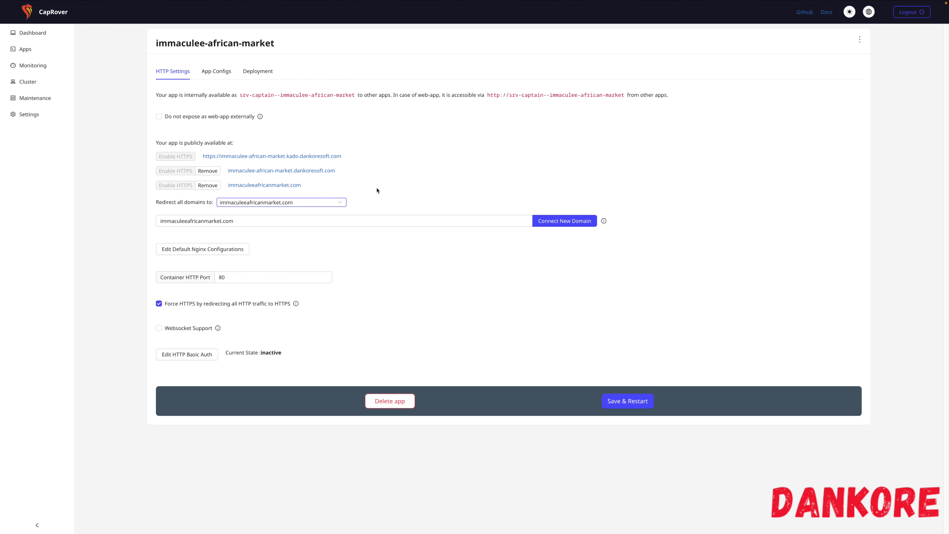
left_click(616, 402)
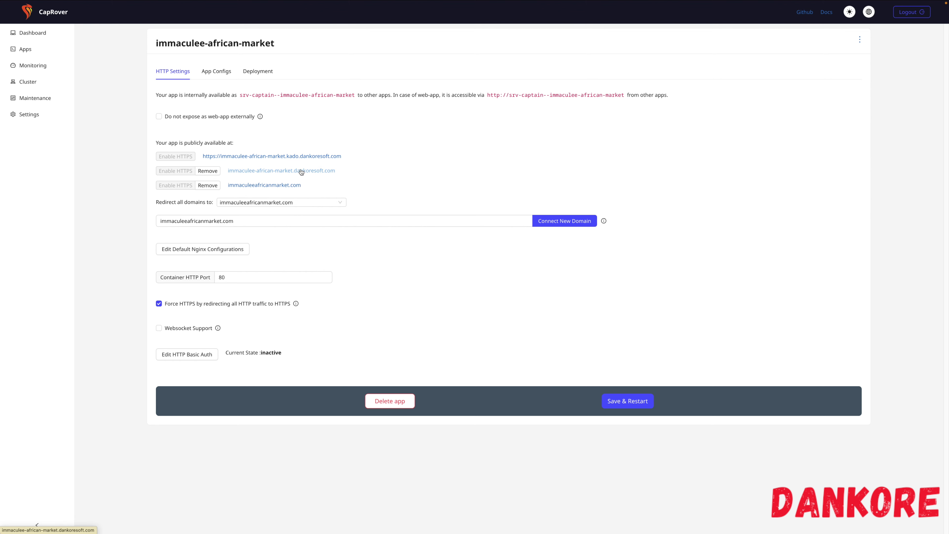
Open immaculee-african-market.dankoresoft.com to test the redirect, compare it with the CapRover settings, and close the site's tabs.
key("super+shift+f")
left_click(291, 171)
key("super+shift+f")
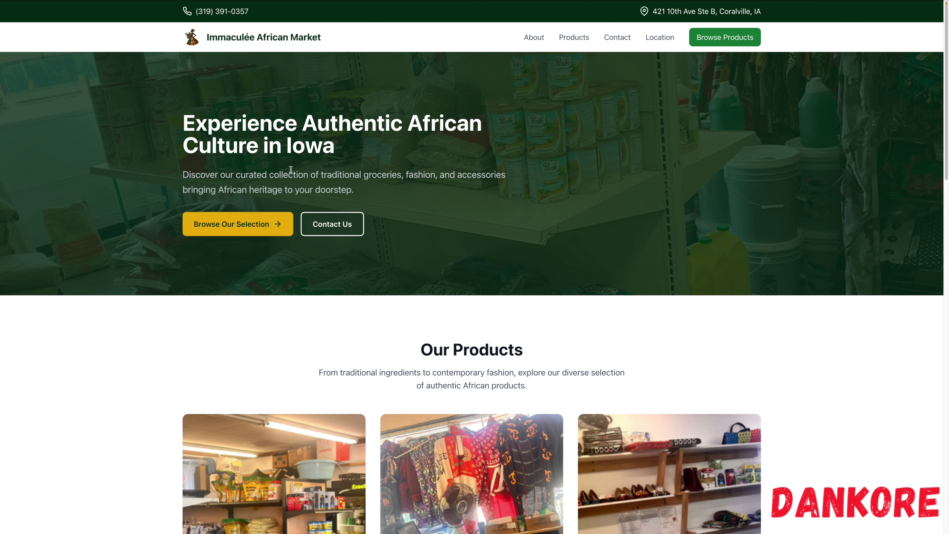
mouse_move(264, 2)
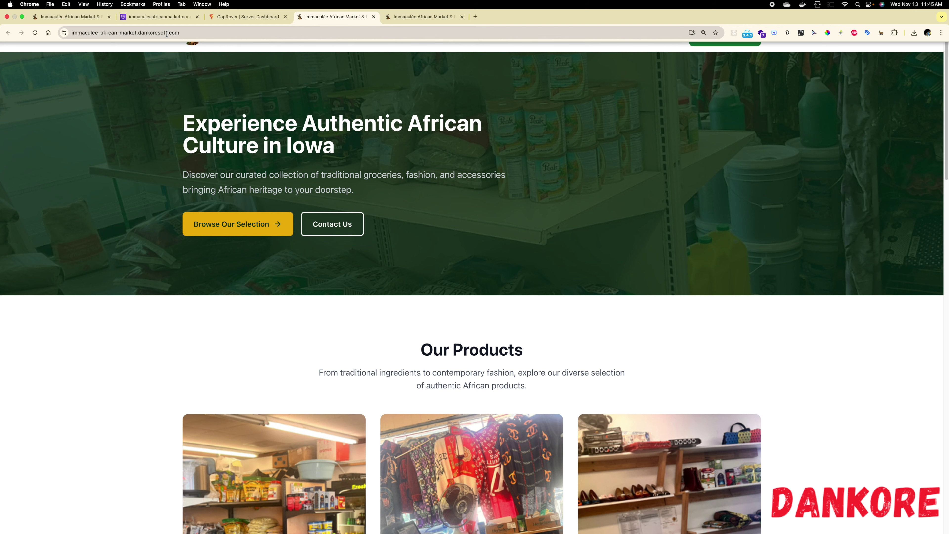
left_click(242, 17)
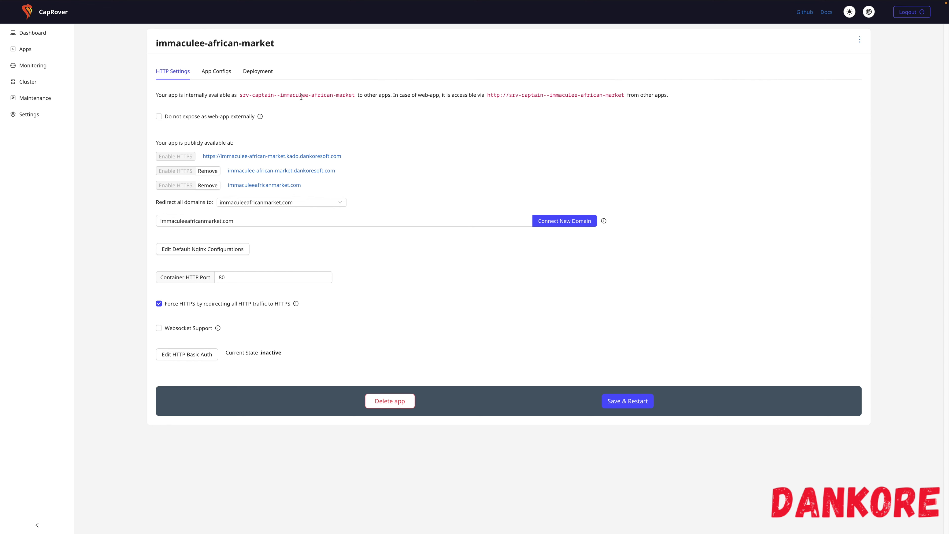
left_click(345, 17)
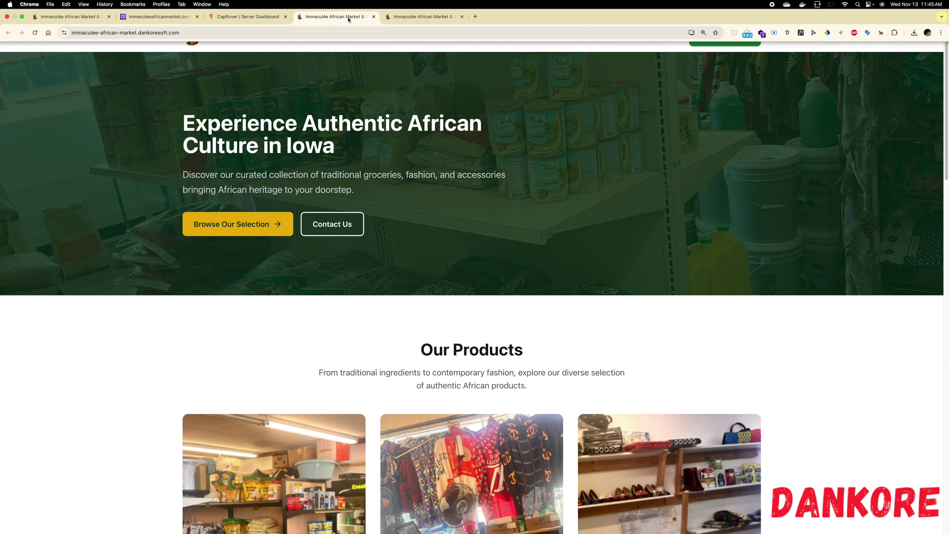
left_click(372, 17)
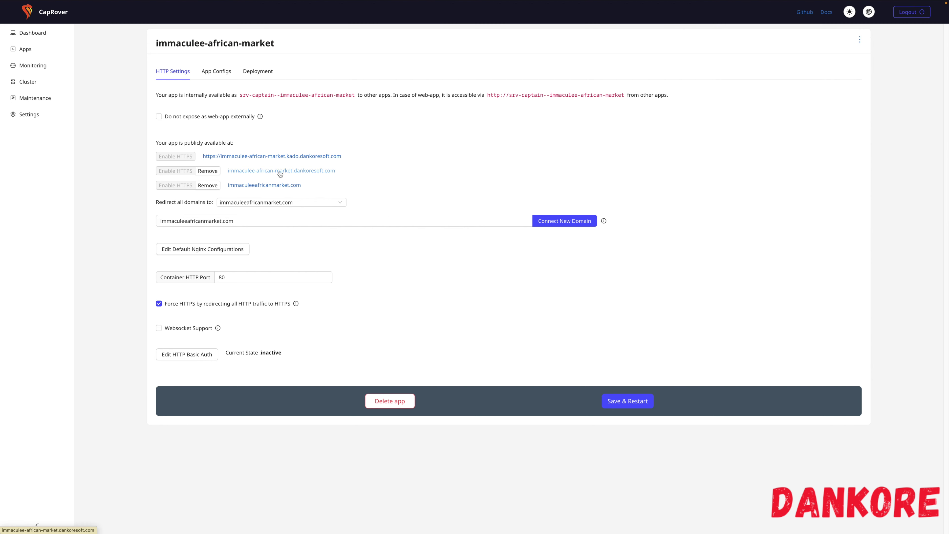
Retest the redirect by reopening the dankoresoft.com subdomain, check its address, and close the tab.
left_click(280, 172)
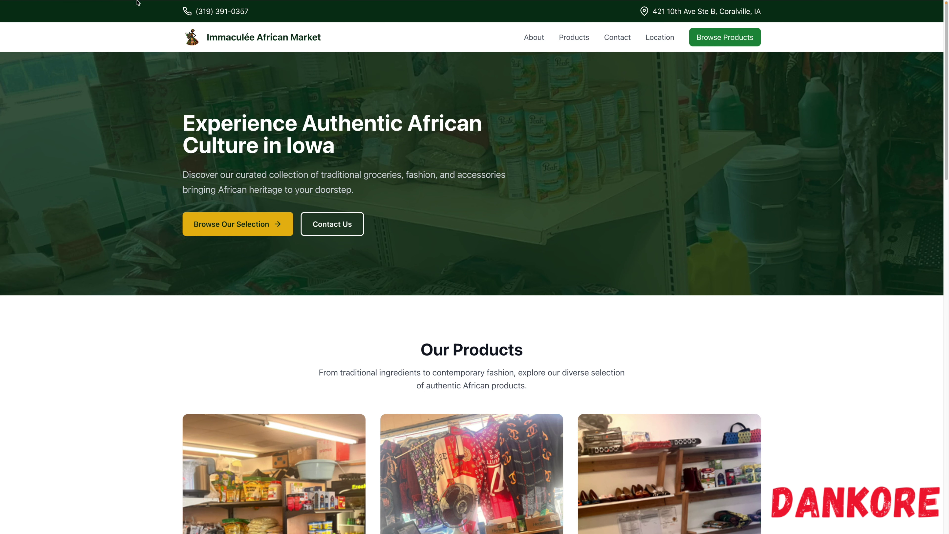
mouse_move(233, 7)
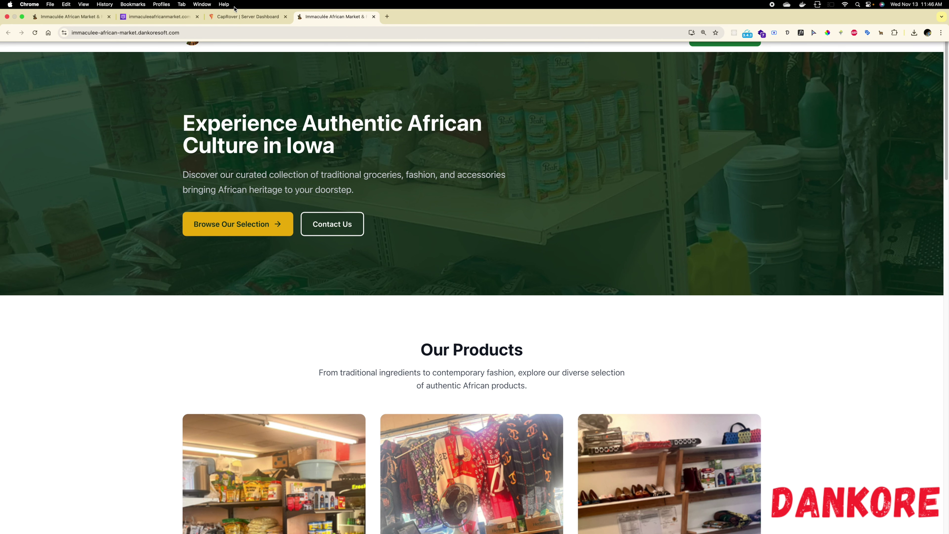
left_click(373, 16)
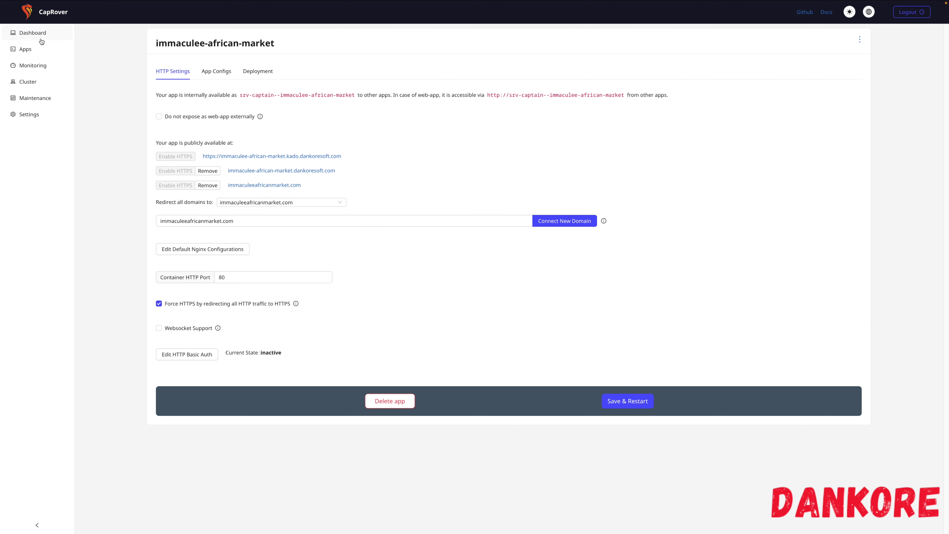
Leave the app's settings for the CapRover dashboard and open the list of all apps.
left_click(35, 32)
left_click(530, 274)
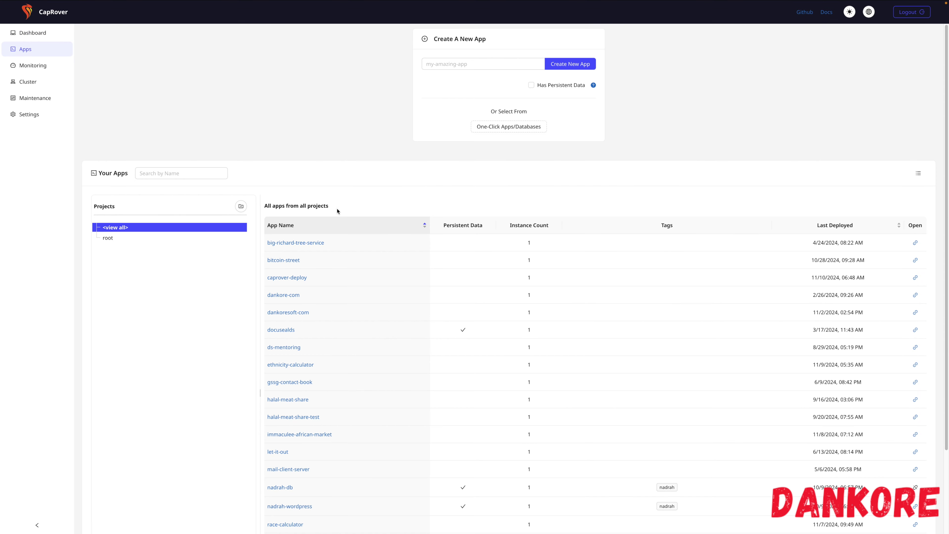
Filter the apps by "imm", open immaculee-african-market, and check its setting for redirecting all domains.
left_click(209, 173)
type("im")
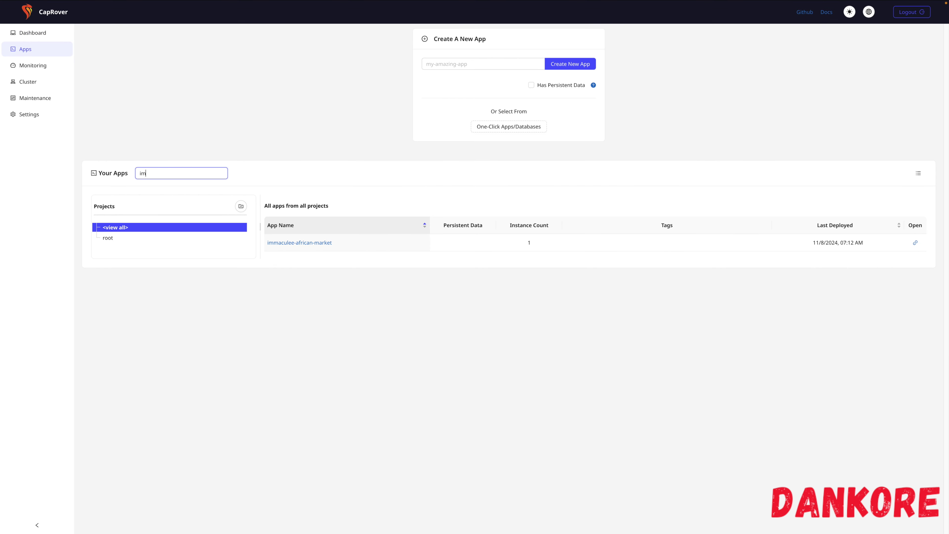
type("m")
left_click(307, 242)
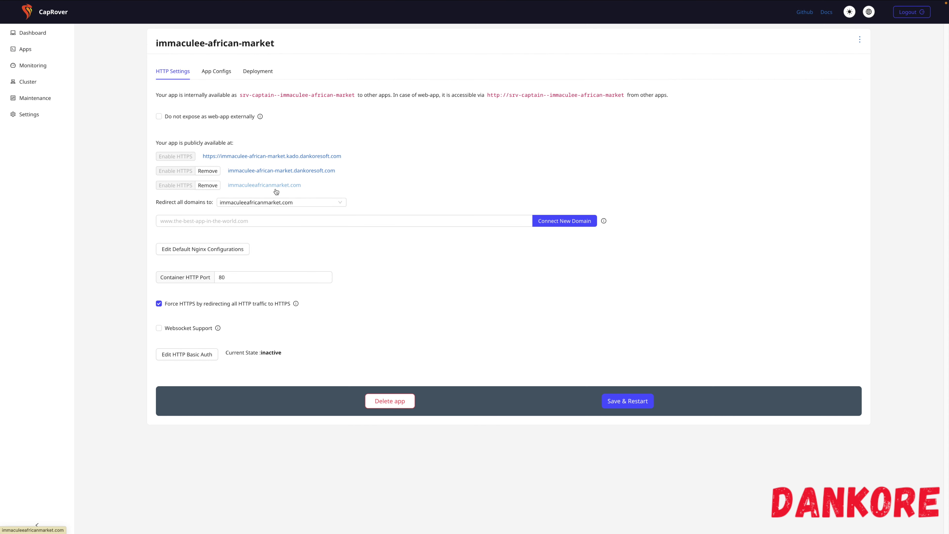
left_click_drag(156, 202, 212, 202)
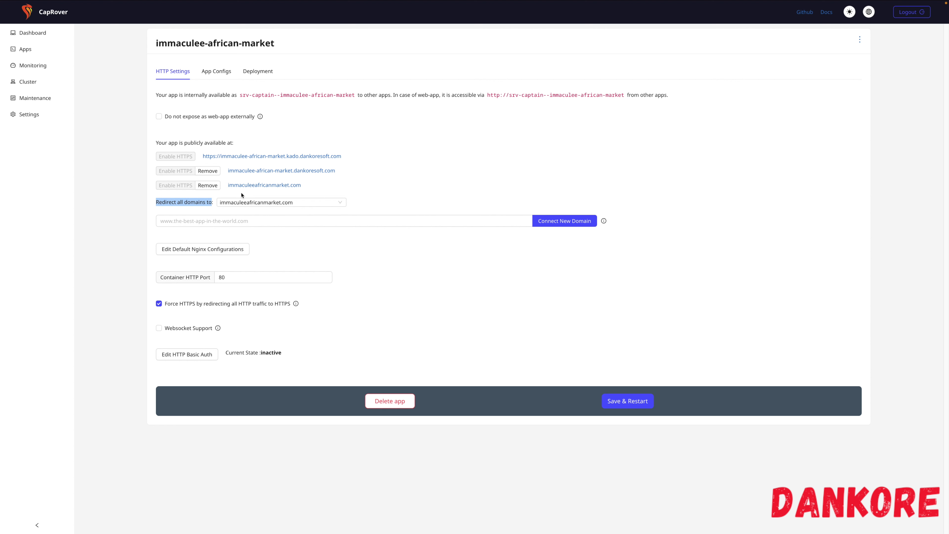
Open immaculee-african-market.dankoresoft.com from the app's domain list and compare the loaded site with the CapRover redirect settings.
left_click(317, 172)
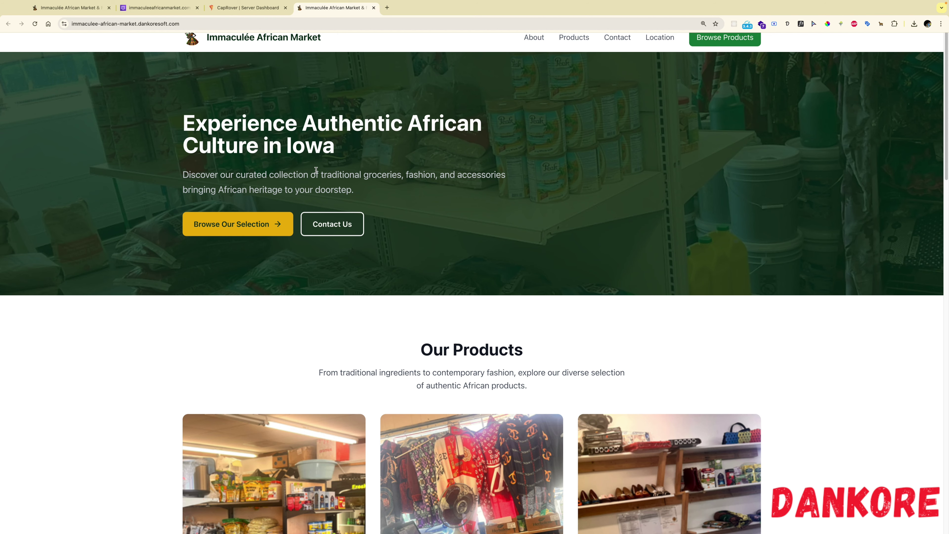
mouse_move(231, 3)
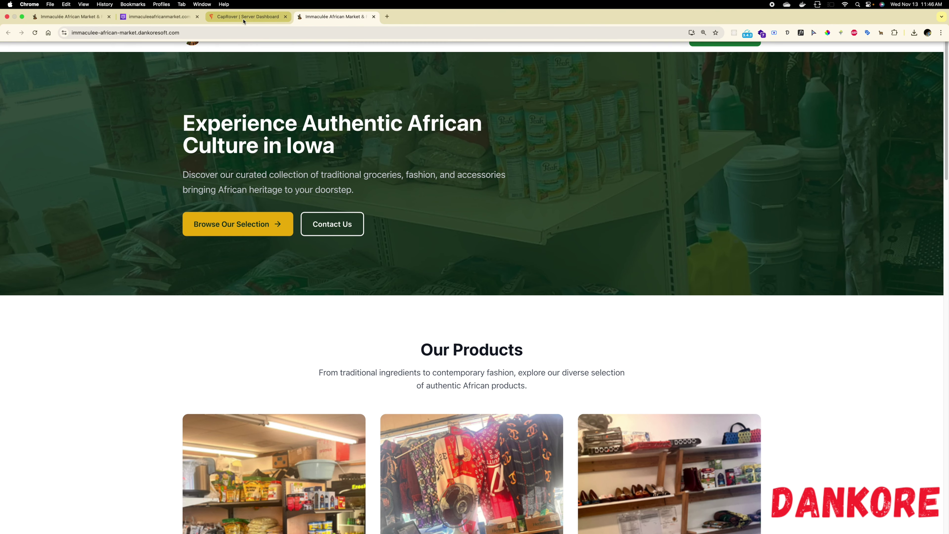
left_click(246, 19)
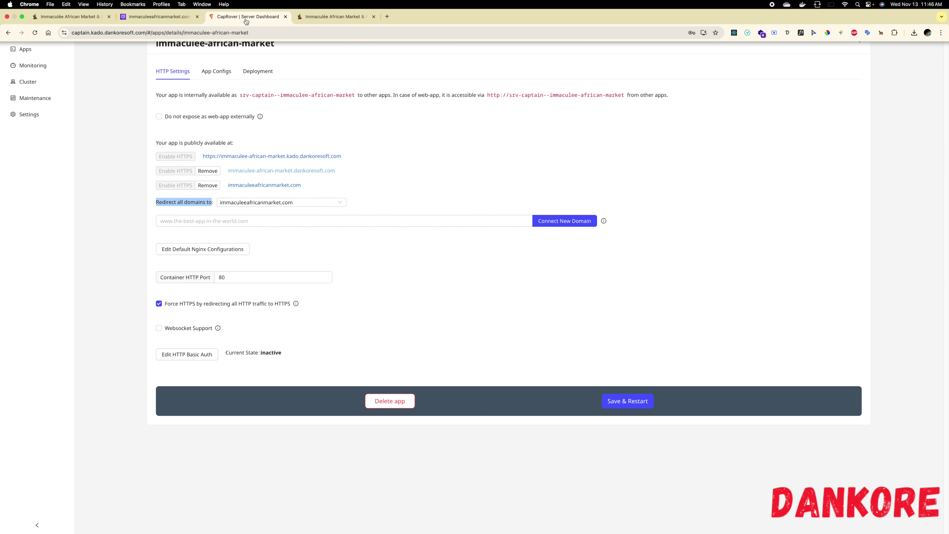
left_click(333, 16)
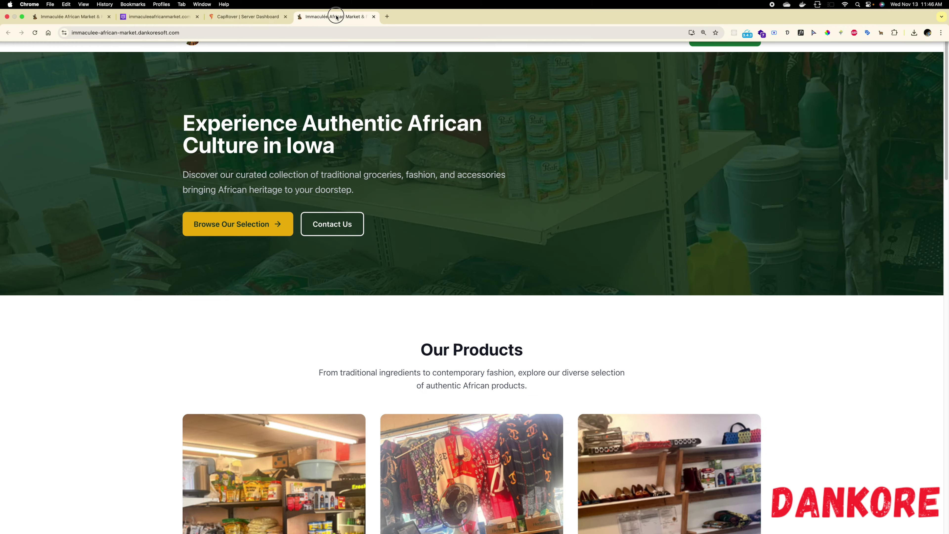
left_click(194, 24)
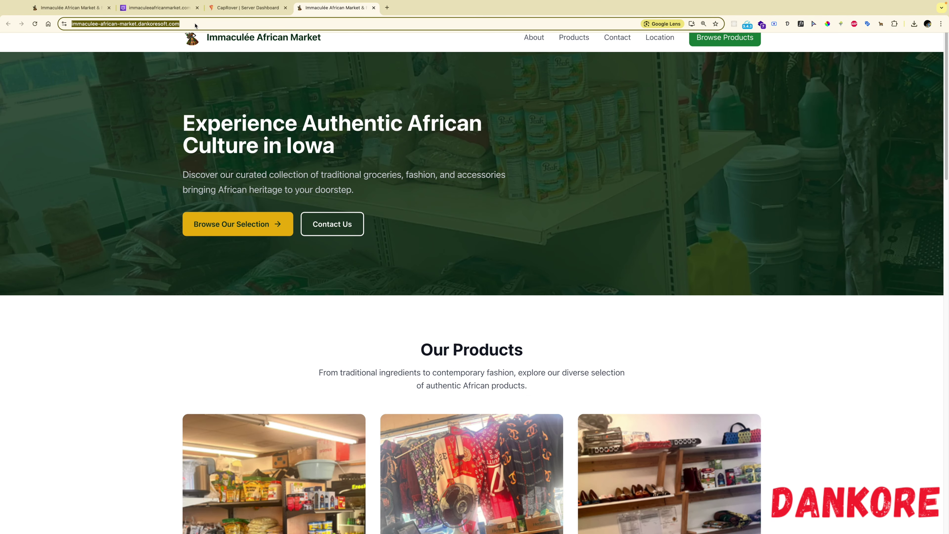
left_click(219, 23)
left_click(941, 23)
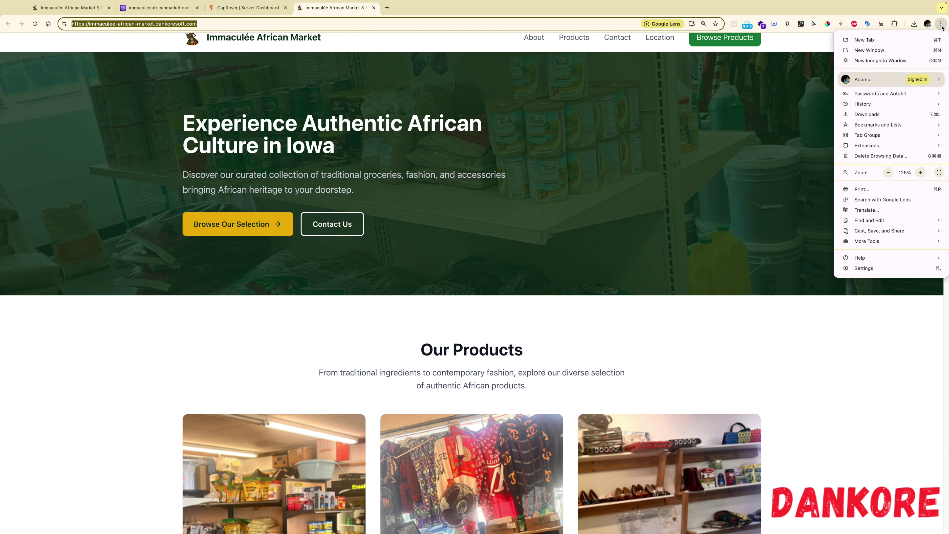
left_click(898, 60)
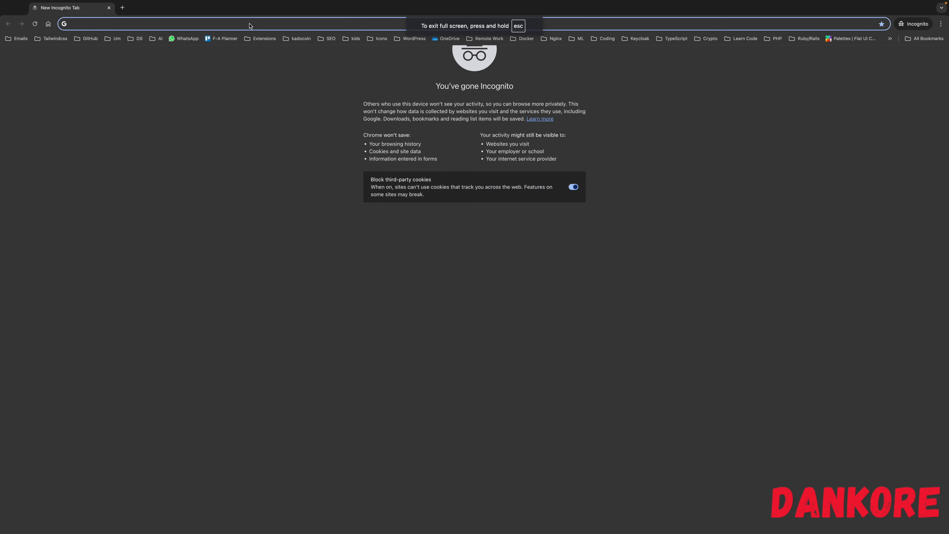
type("https://amazonian-african-market.dankore.com")
key("Escape")
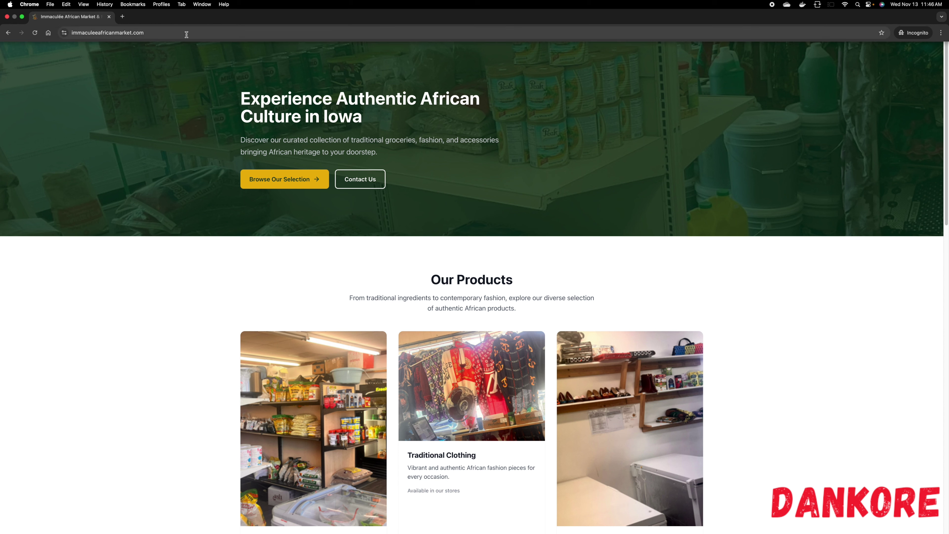
Inspect the full address of the page loaded in the incognito window to verify the redirect.
left_click(136, 34)
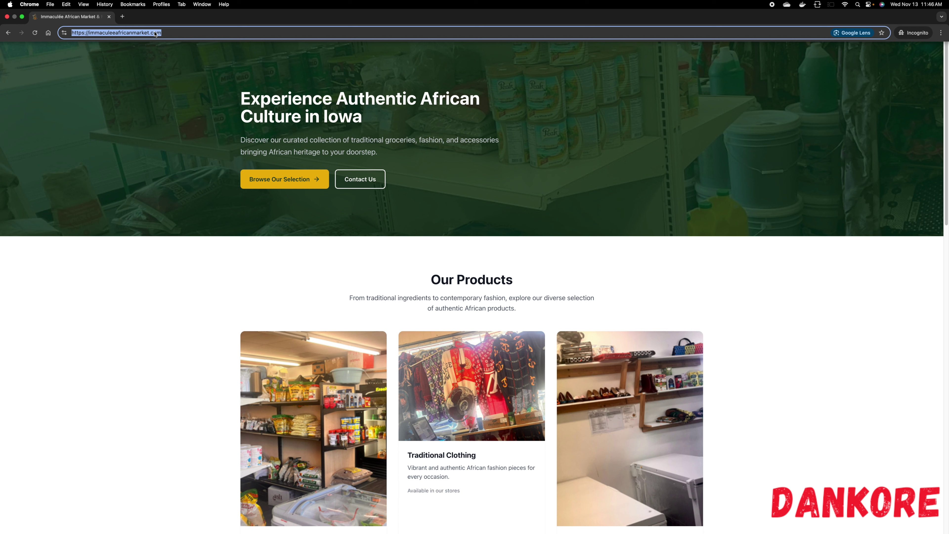
left_click(174, 34)
left_click_drag(183, 34, 61, 32)
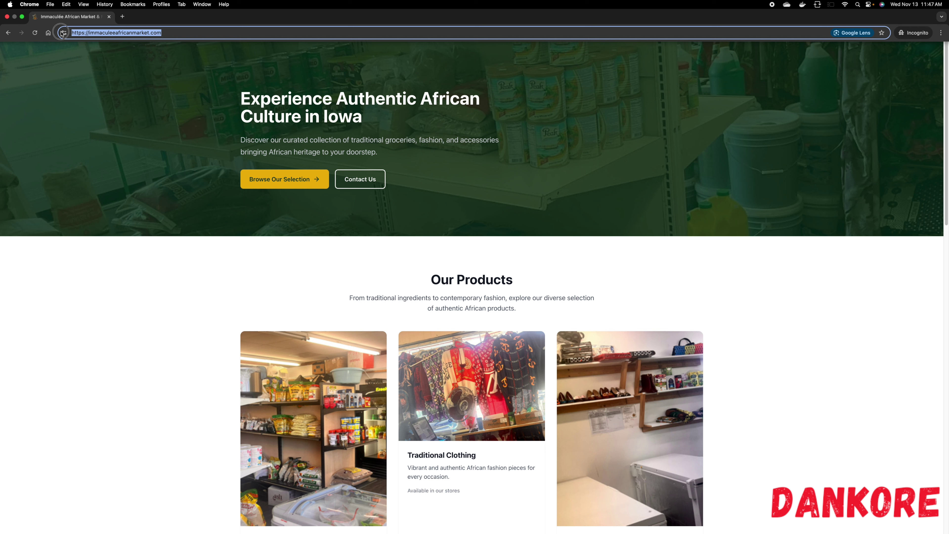